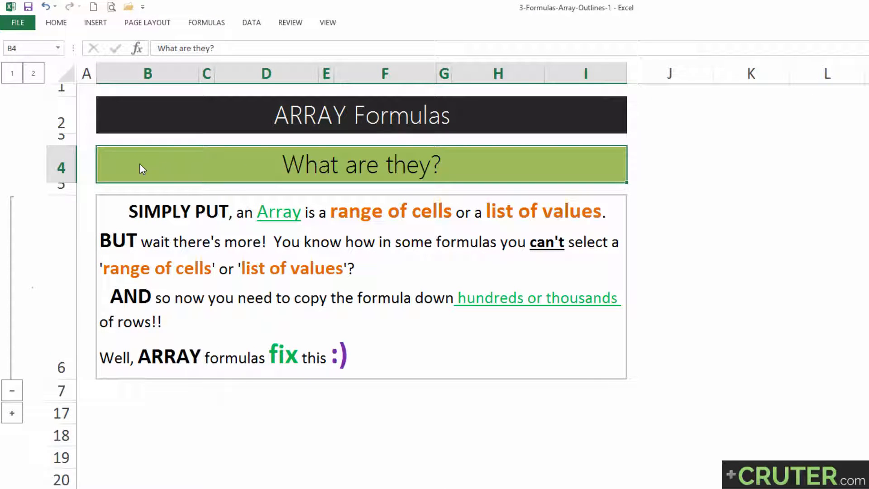
left_click(115, 217)
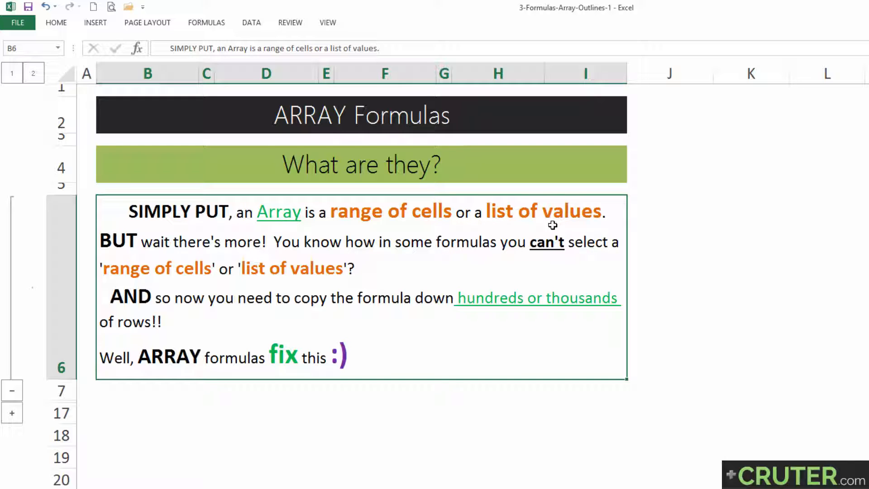
left_click_drag(673, 158, 664, 200)
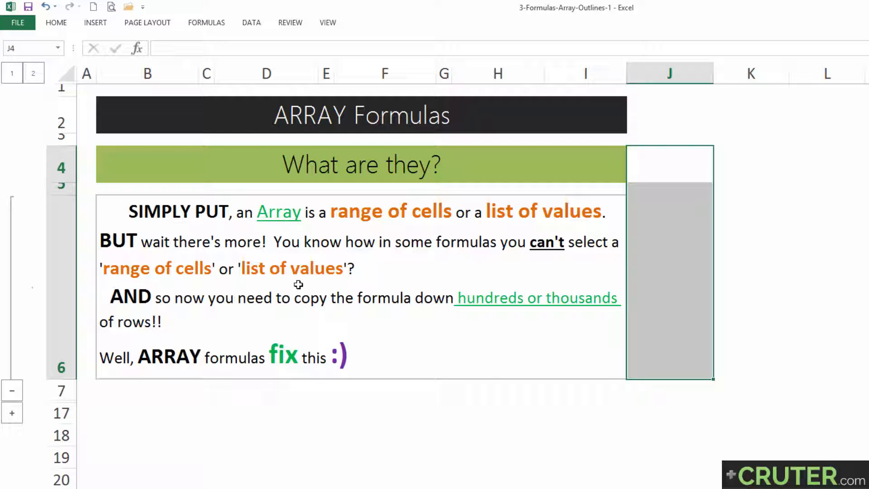
left_click(666, 222)
type("=")
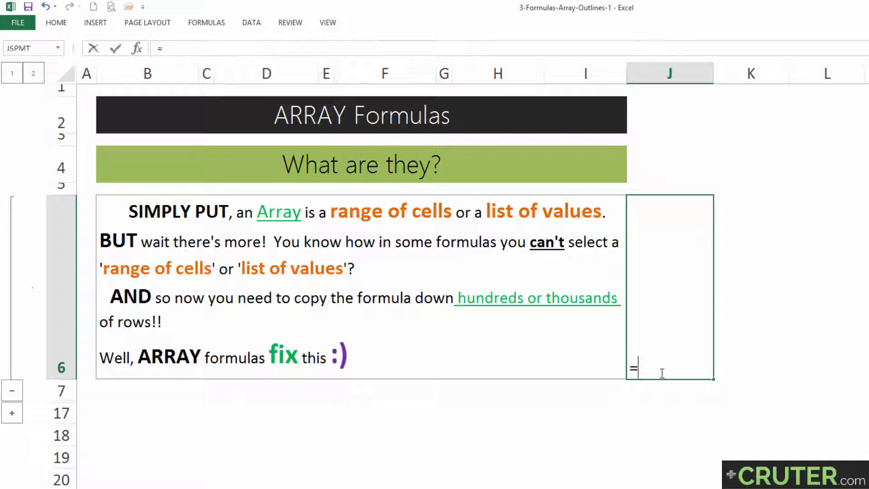
type("round(")
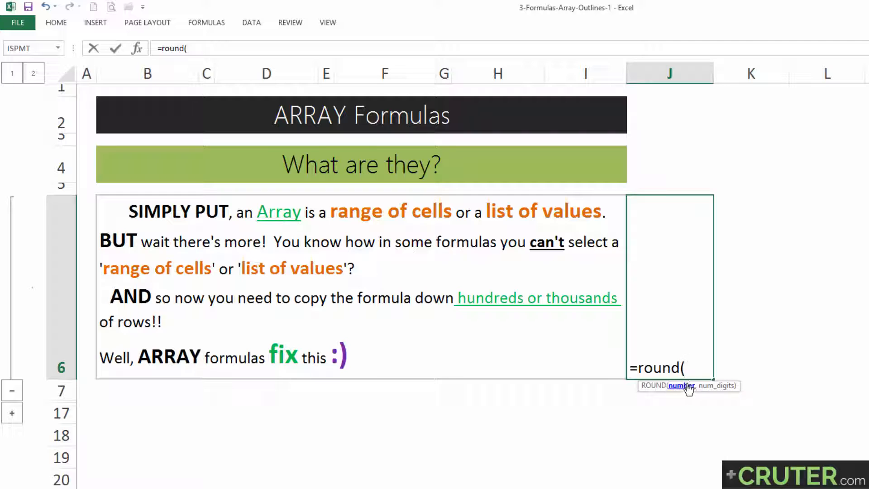
key("Escape")
left_click(172, 319)
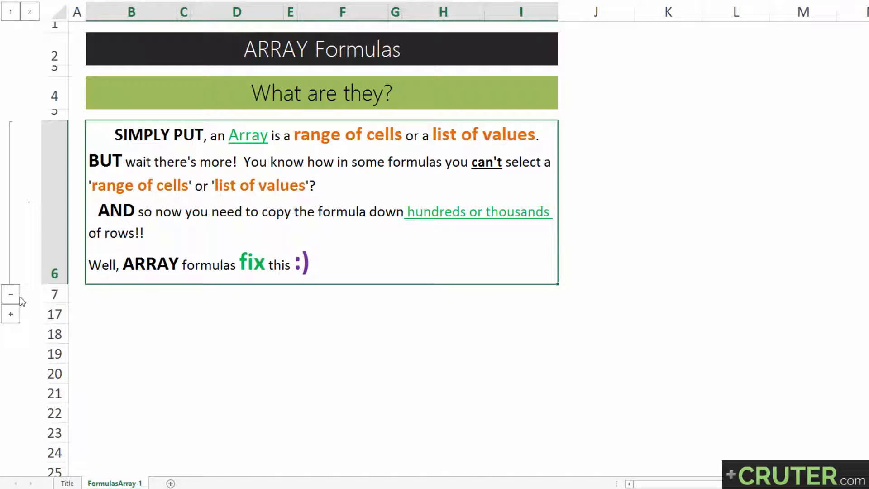
Step: Collapse the explanation text's row group and expand the row group that holds the four simple lists
left_click(11, 294)
left_click(11, 151)
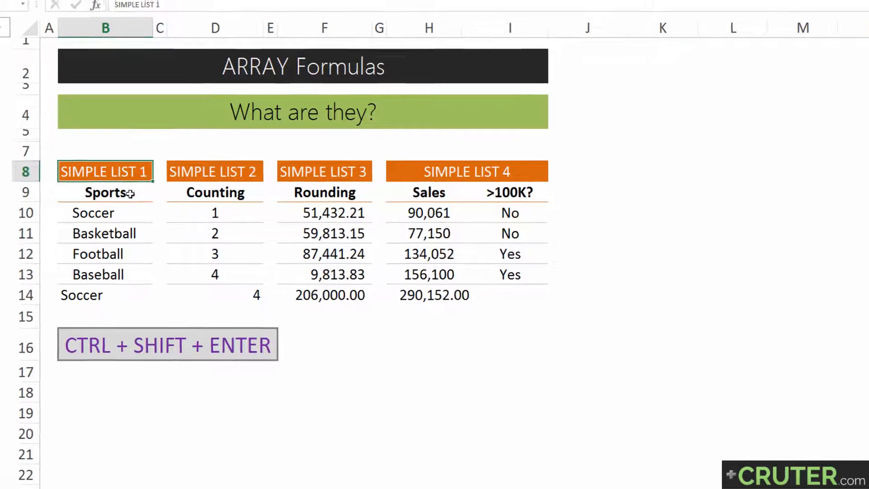
Step: Examine the Sports list in B9:B13 entry by entry, including the formula beneath it in B14
left_click(70, 189)
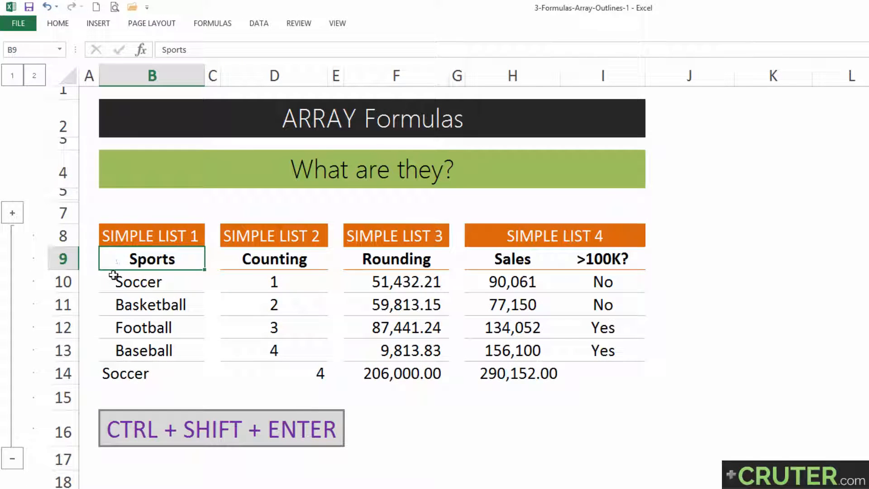
left_click(111, 280)
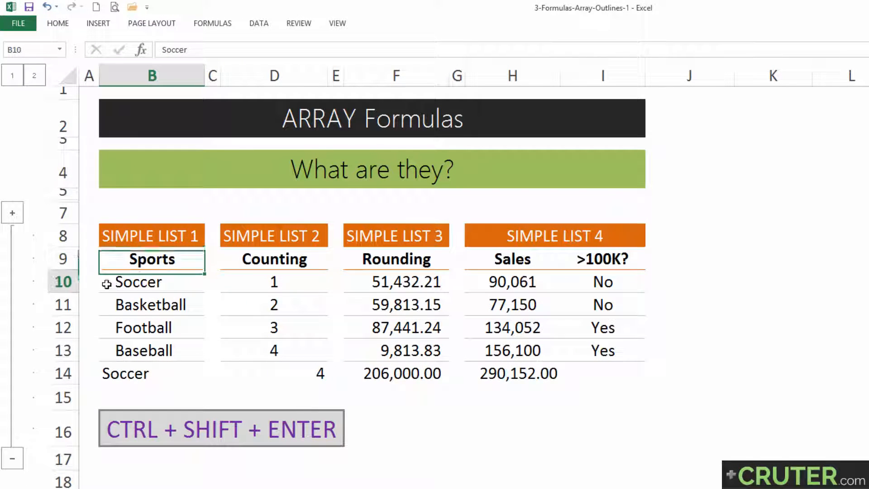
left_click(107, 303)
left_click(107, 326)
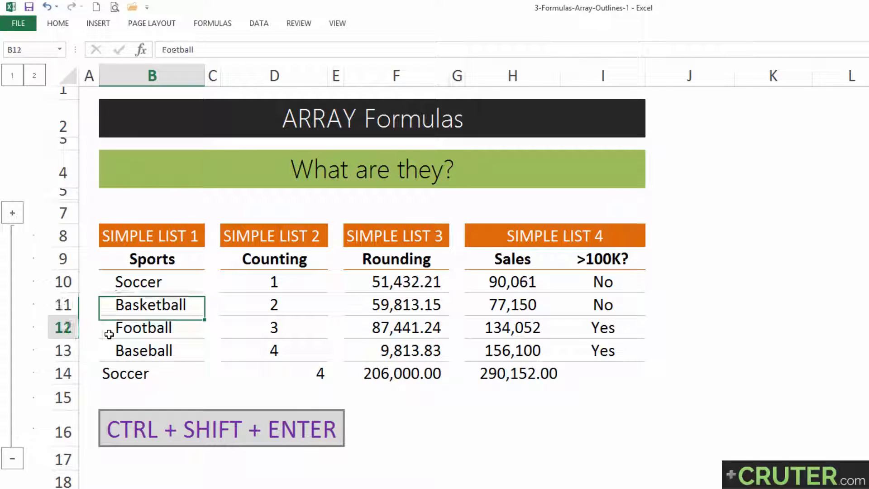
left_click(107, 350)
left_click(111, 375)
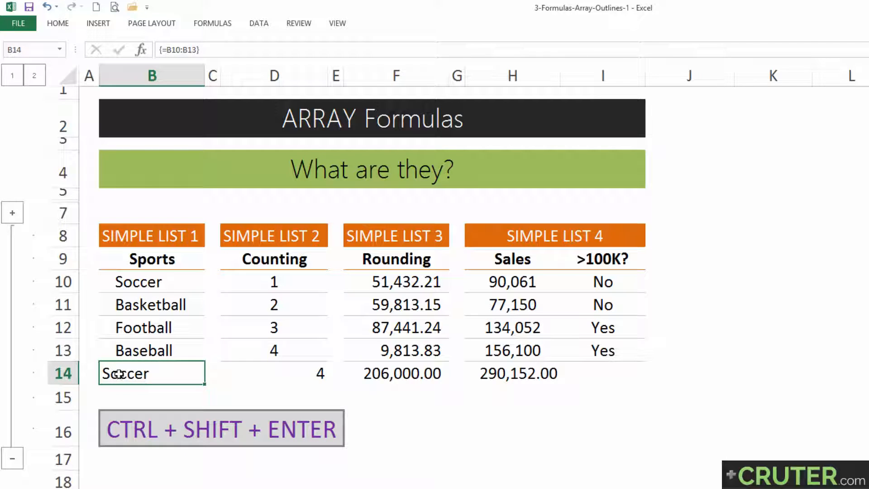
Step: Re-enter the =B10:B13 formula in B14 as an ordinary formula instead of an array formula
double_click(113, 375)
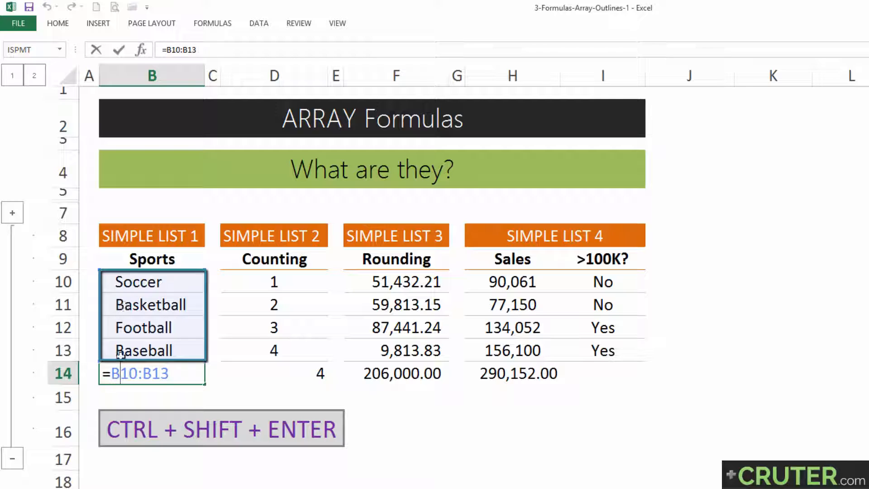
key("Return")
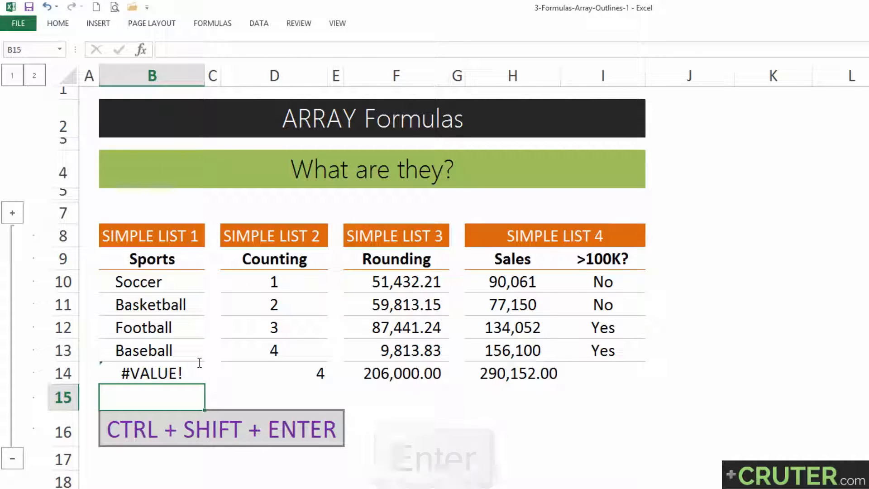
left_click(182, 378)
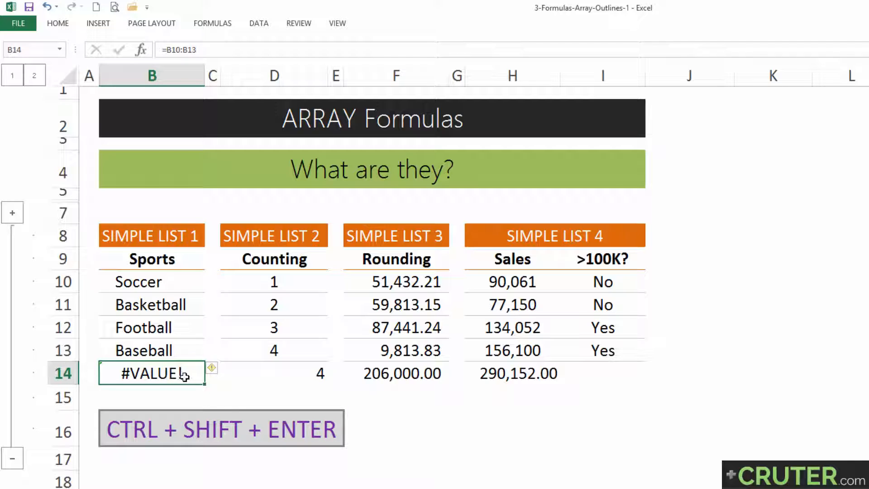
Step: Change the formula in B14 to the single-cell reference =B10
key("F2")
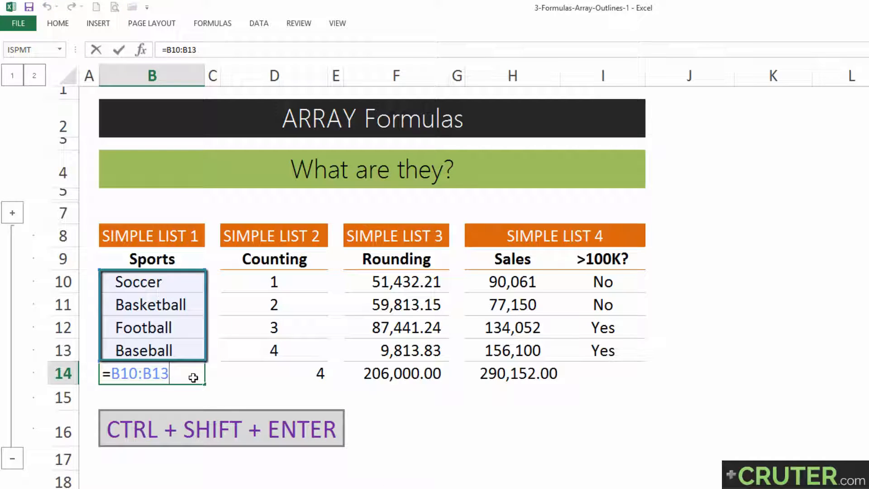
left_click_drag(168, 374, 112, 374)
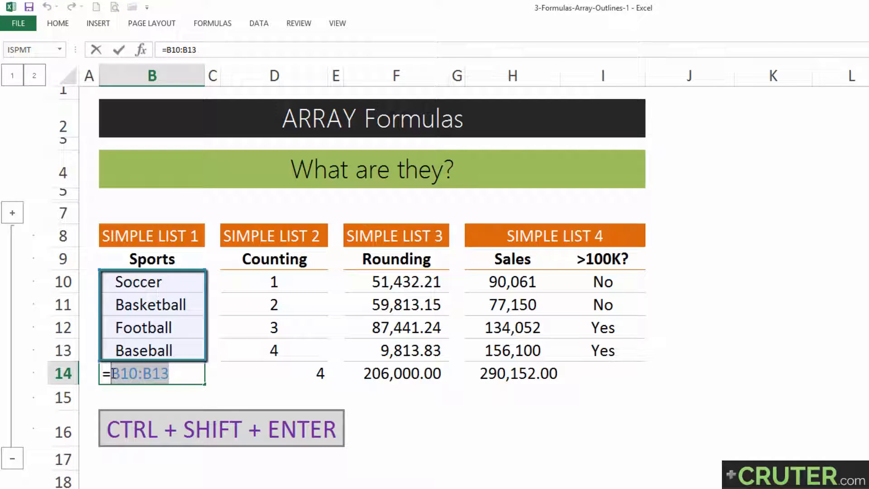
key("BackSpace")
left_click(123, 281)
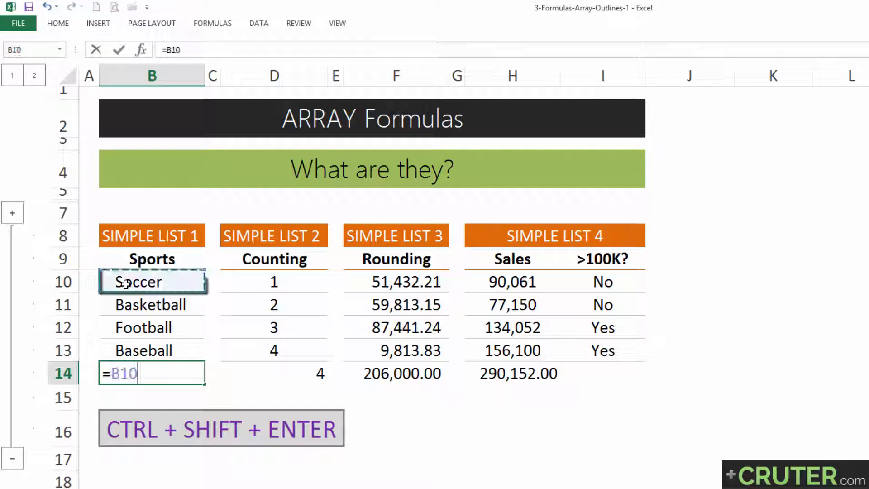
key("Return")
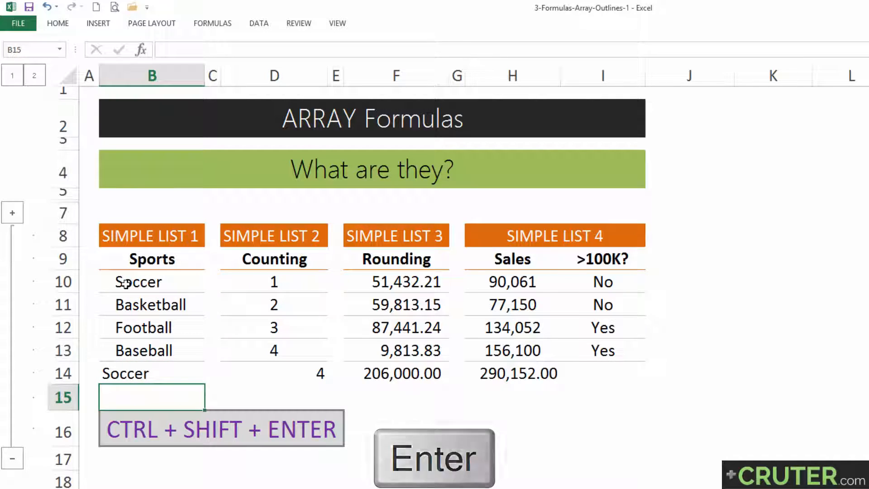
Step: Extend the reference in B14 to =B10:B13 and enter it as an ordinary formula
key("F2")
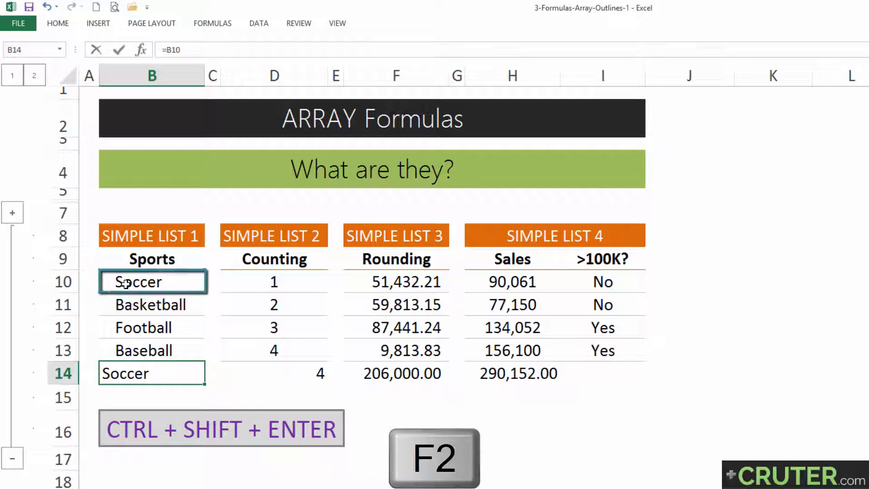
left_click_drag(206, 294, 197, 353)
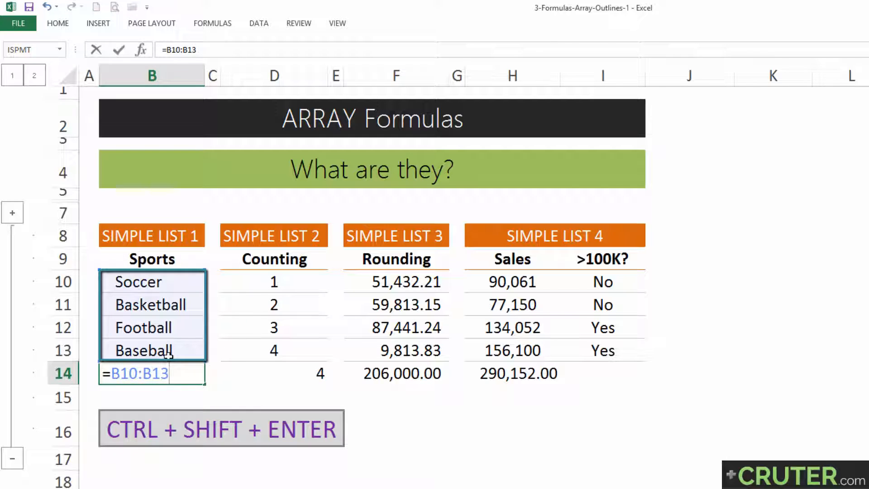
key("Return")
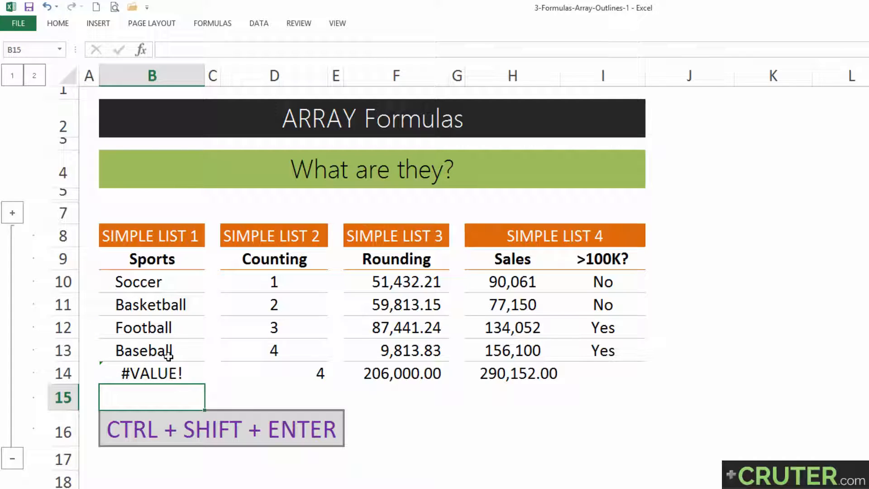
key("Up")
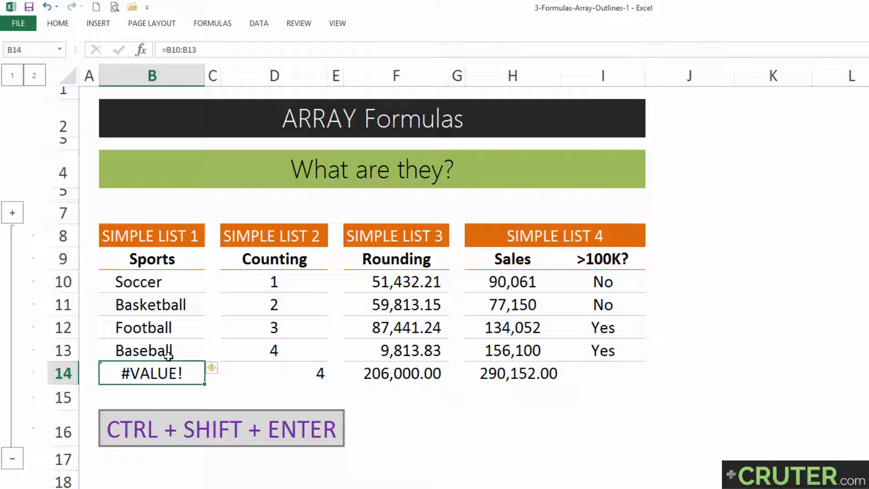
Step: Evaluate the B10:B13 reference inside B14's formula into the literal values {"Soccer";"Basketball";"Football";"Baseball"}
key("F2")
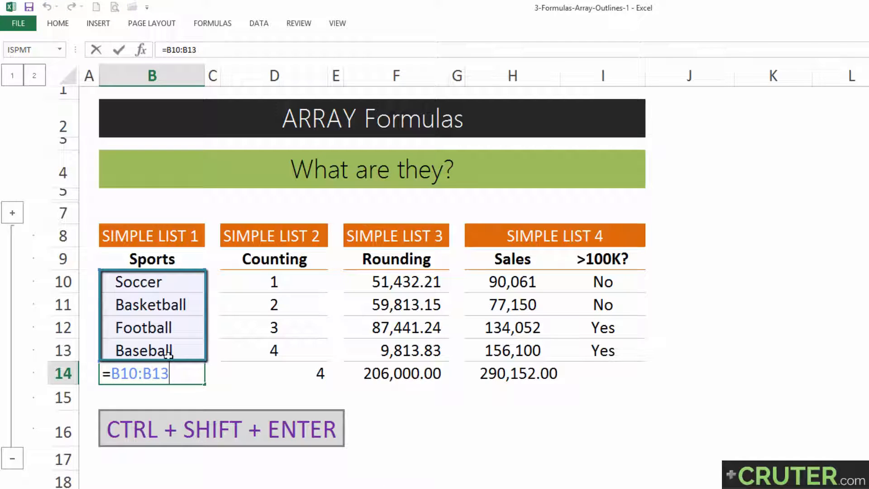
key("shift+Left")
key("shift+Left")
key("shift+Left")
key("shift+Left")
key("shift+Left")
key("shift+Left")
key("shift+Left")
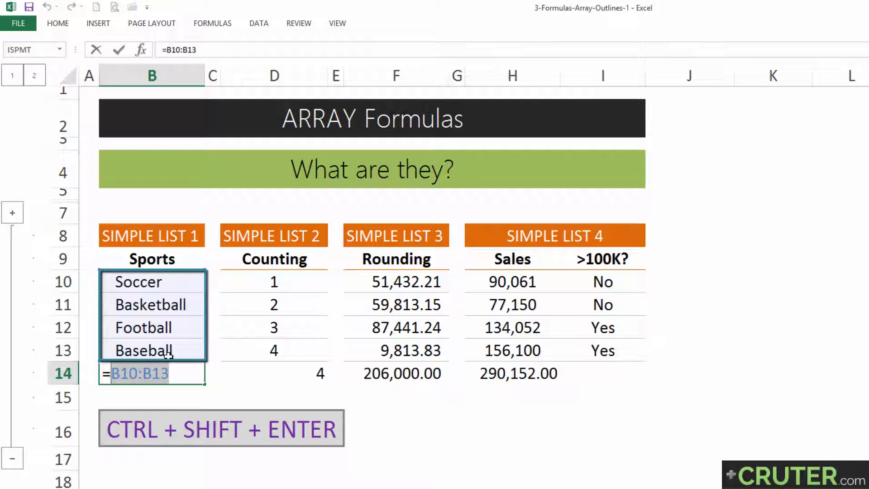
key("F9")
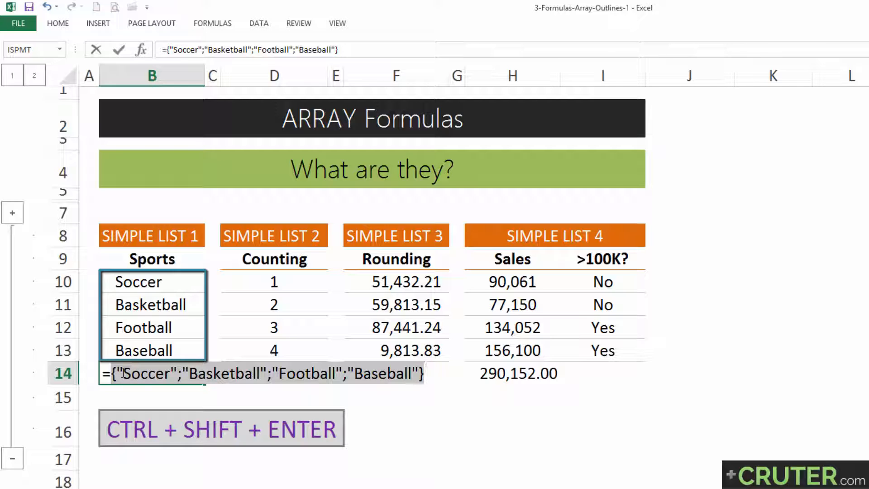
Step: Inspect the array constant's first item and enclosing braces in B14, and enter the formula as an ordinary one
left_click_drag(124, 372, 164, 373)
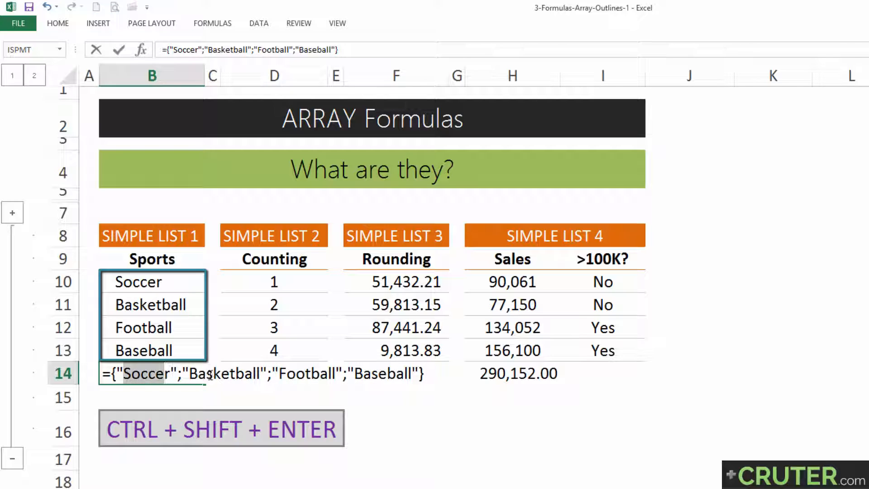
left_click(112, 373)
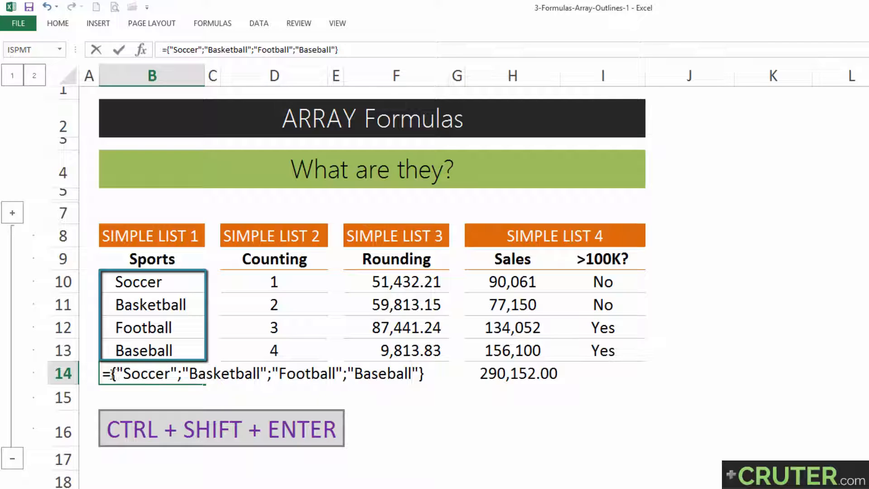
left_click(423, 374)
left_click(114, 374)
key("Return")
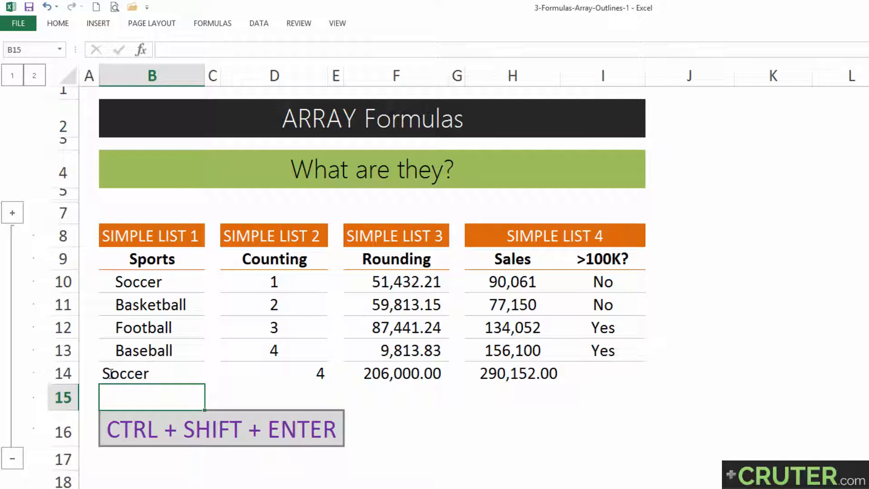
Step: Check the array constant stored in B14's formula and leave the cell's contents as they are
left_click(179, 380)
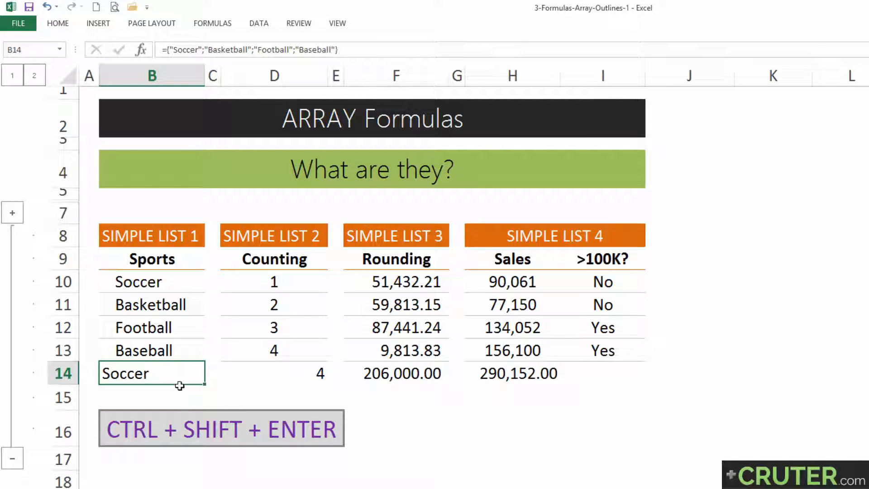
double_click(176, 372)
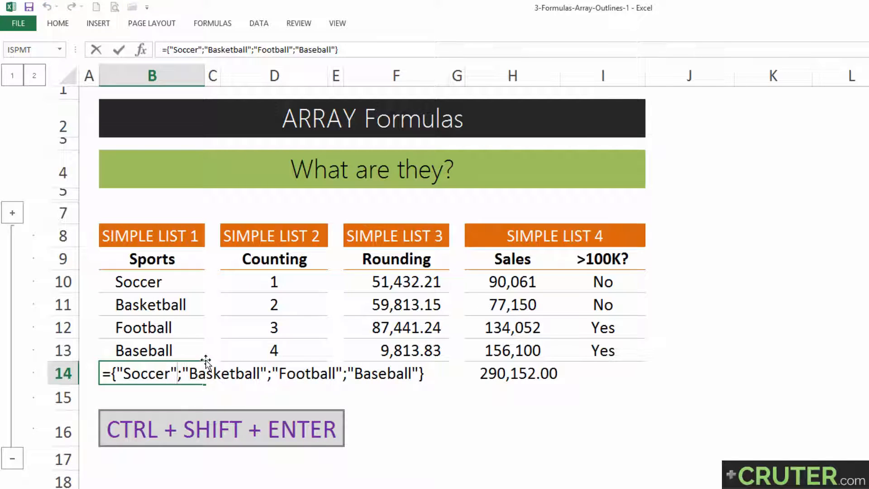
key("Return")
key("Up")
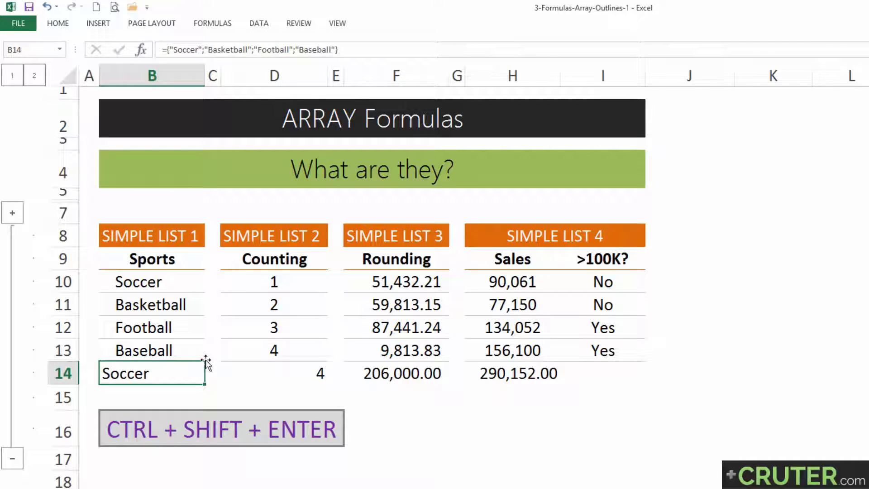
Step: Replace B14's contents with =B10:B13, entered as an array formula
type("=")
key("Up")
key("shift+Up")
key("shift+Up")
key("shift+Up")
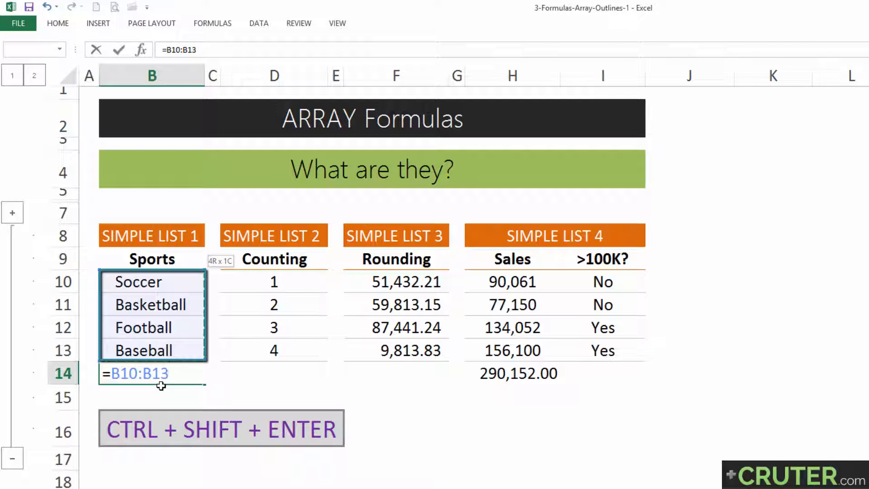
key("ctrl+shift+Return")
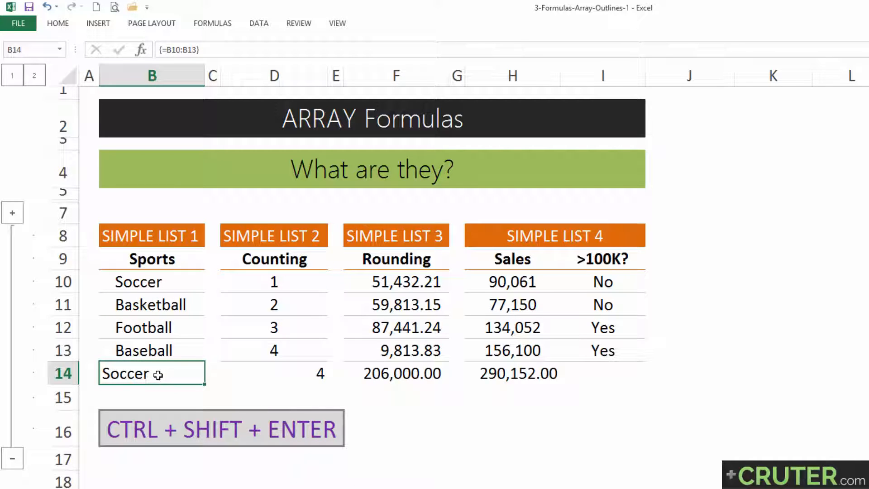
Step: Evaluate the B10:B13 reference in B14 to inspect its values, undo the evaluation, and re-enter the formula as an array formula
double_click(158, 375)
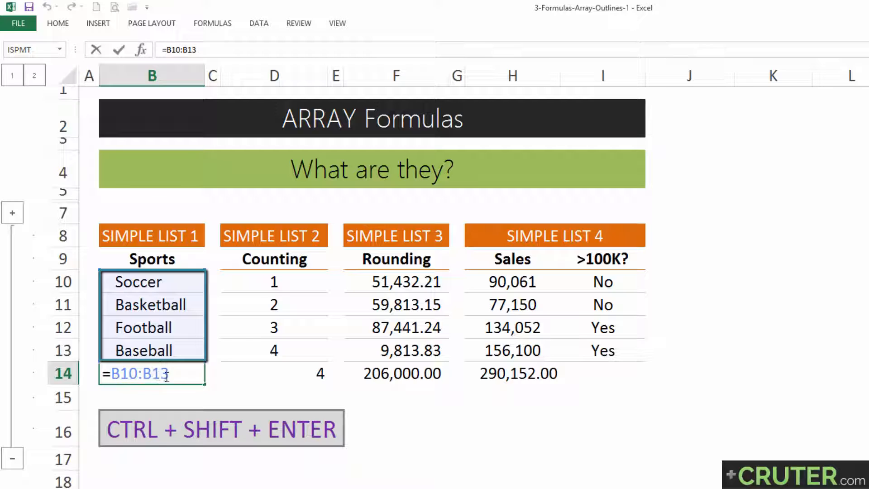
left_click_drag(167, 376, 115, 377)
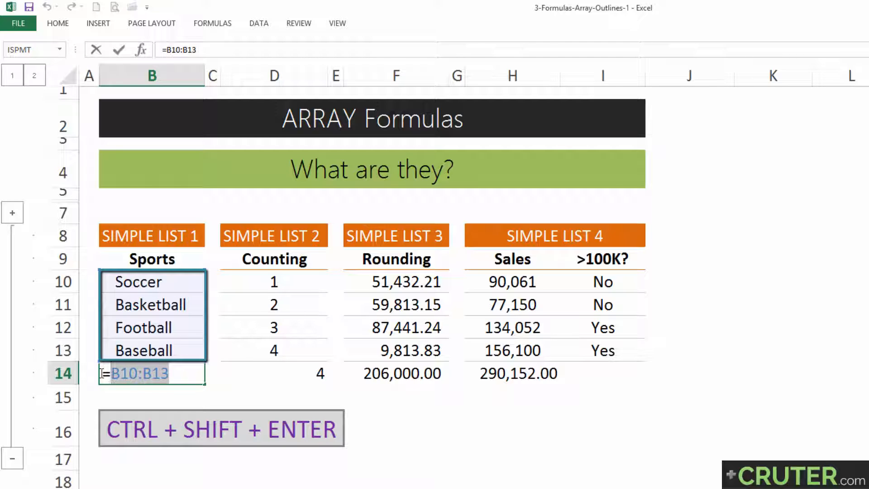
key("F9")
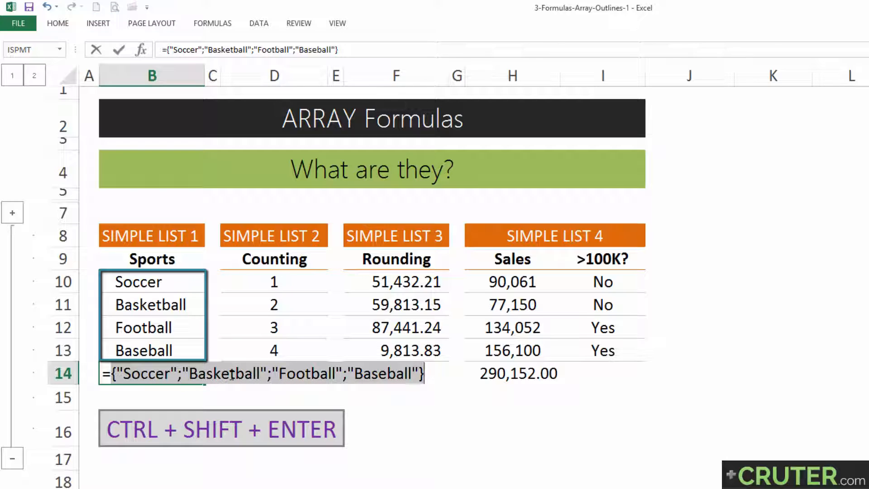
key("ctrl+z")
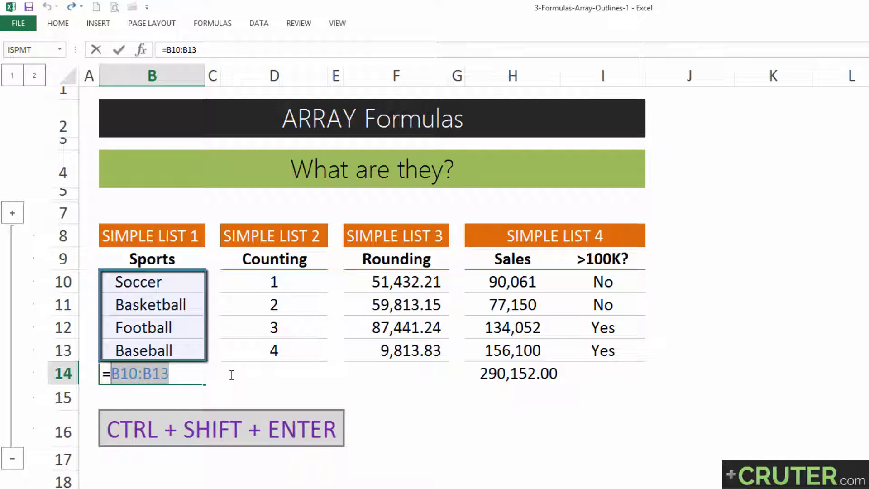
key("ctrl+shift+Return")
key("Right")
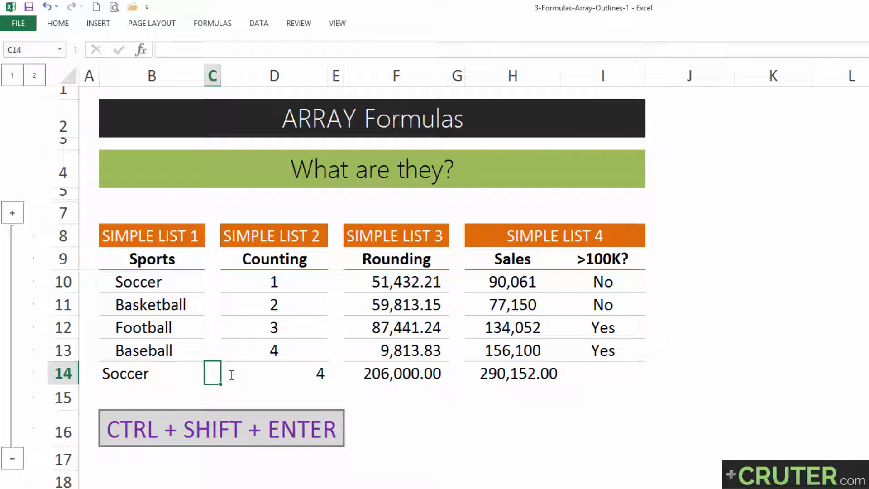
Step: Examine each value of the Counting list in D10:D13 and the COUNT formula beneath it in D14
left_click(232, 375)
key("ctrl+z")
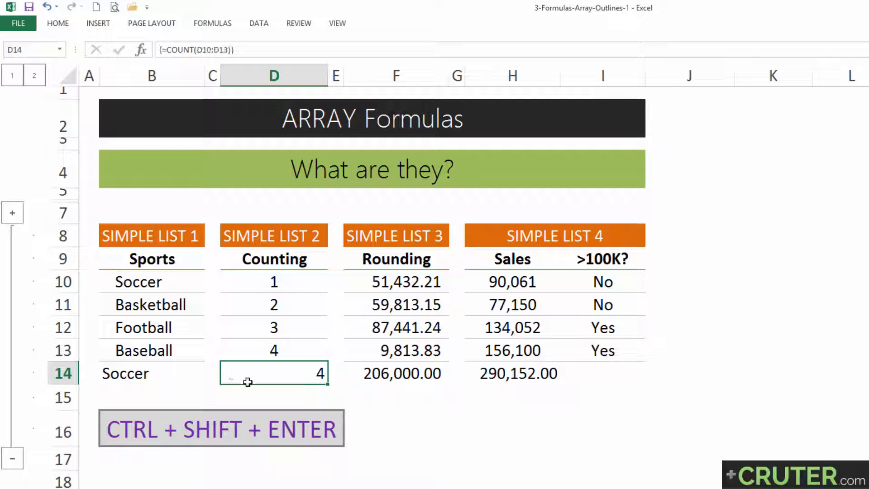
left_click_drag(238, 259, 250, 357)
left_click_drag(266, 291, 265, 355)
left_click(273, 374)
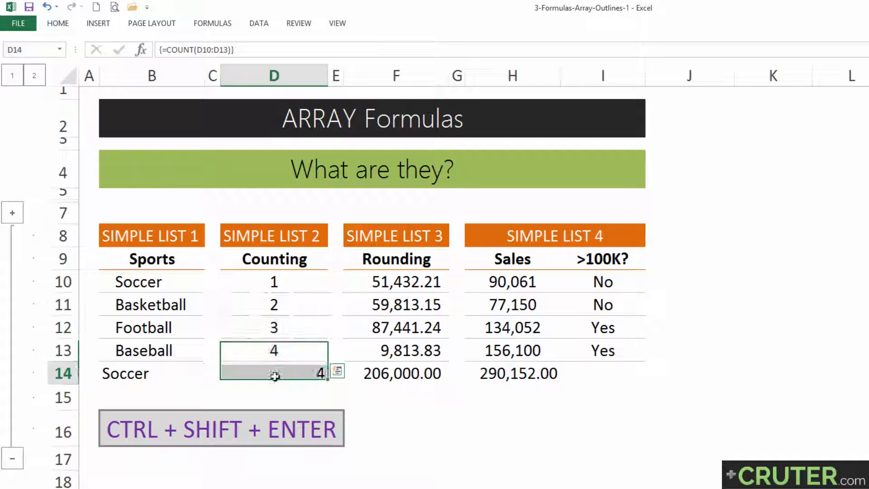
left_click(264, 284)
left_click(259, 304)
left_click(254, 327)
left_click(254, 352)
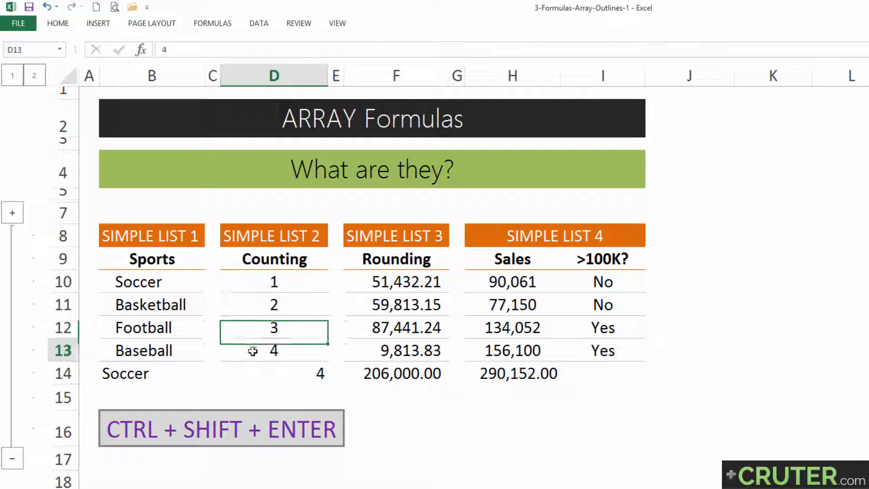
left_click(270, 379)
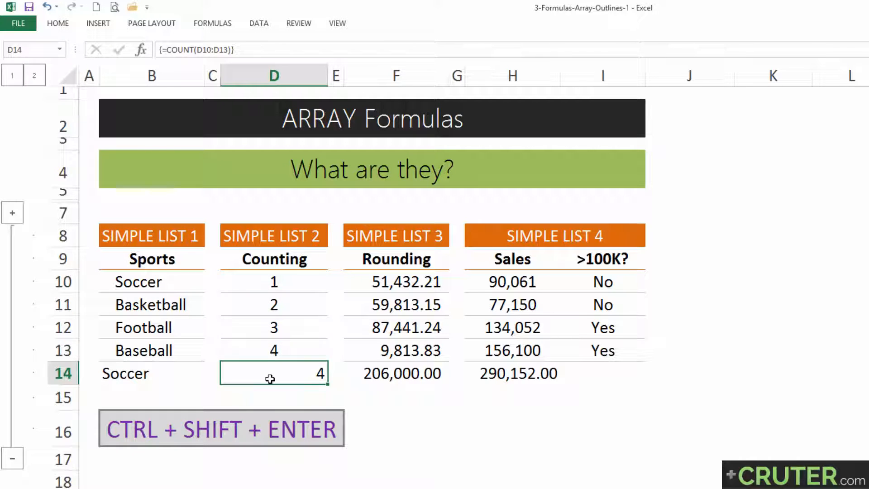
Step: Enter D14's =COUNT(D10:D13) as an ordinary formula, and re-enter it as an array formula
key("F2")
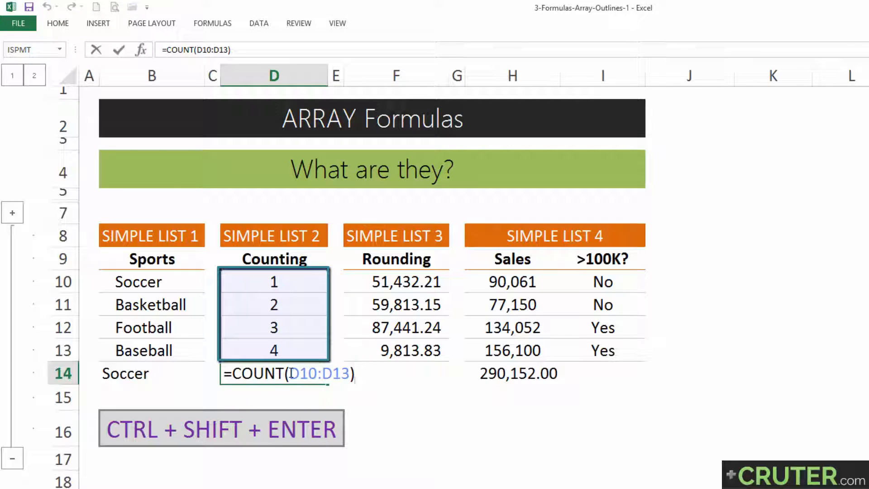
left_click_drag(291, 374, 349, 374)
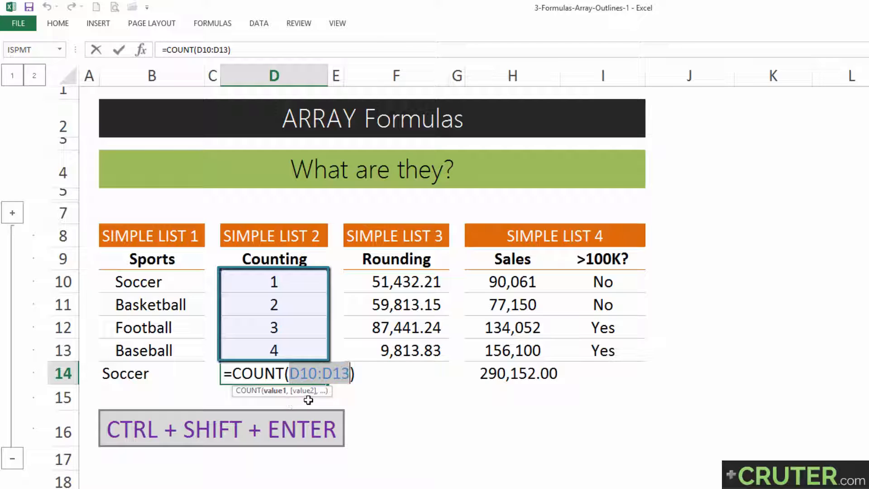
key("Return")
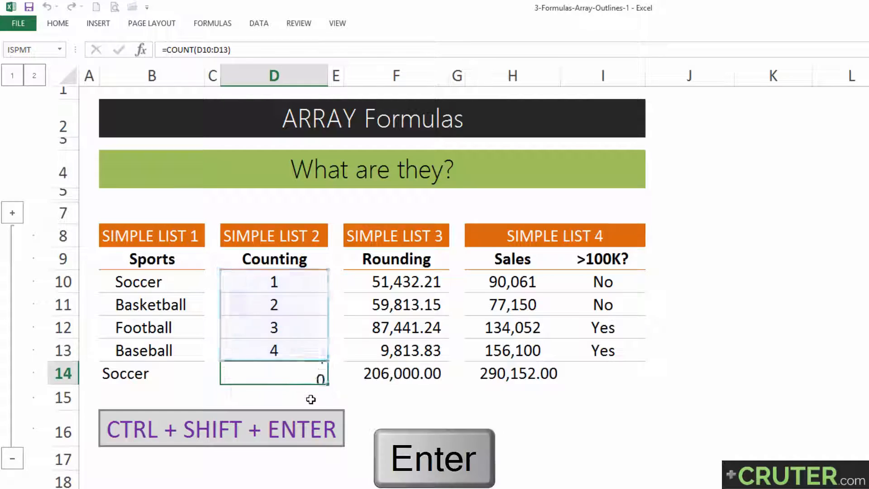
key("Up")
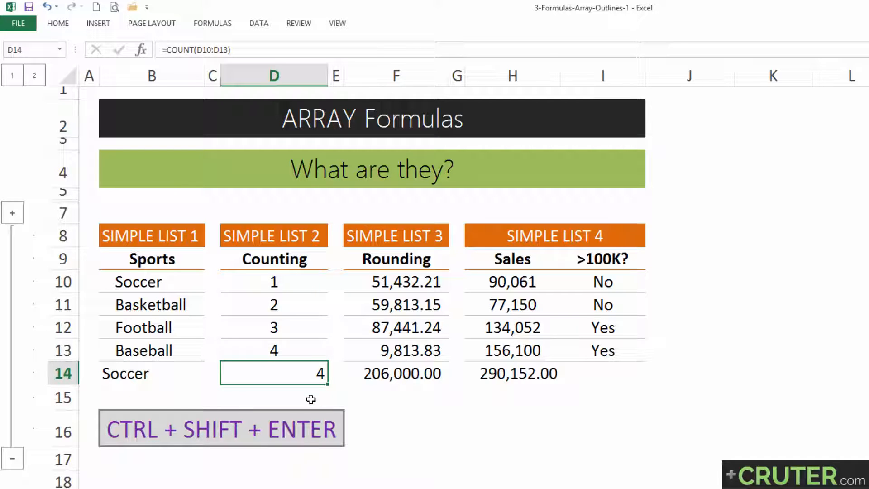
key("F2")
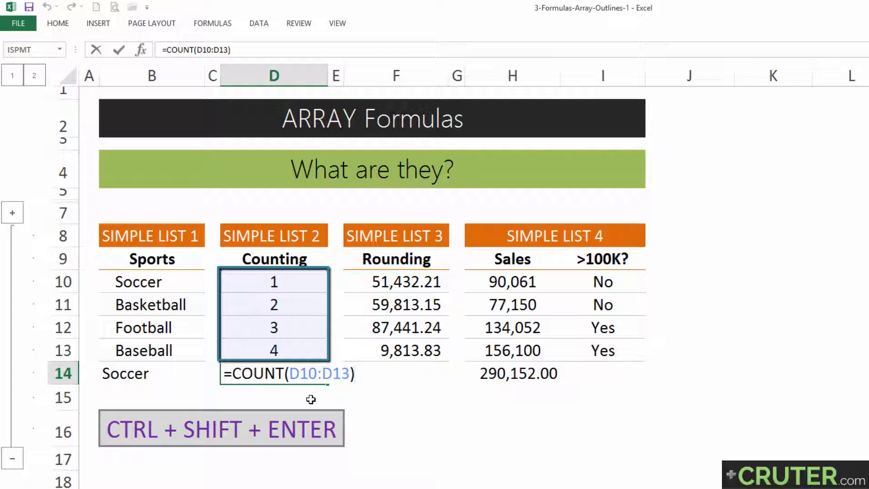
key("ctrl+shift+Return")
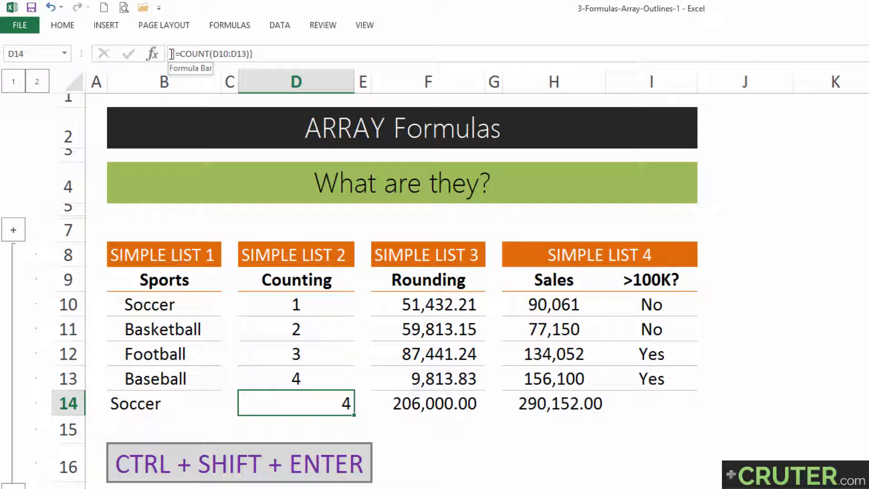
Step: Evaluate the D10:D13 reference inside D14's COUNT into {1;2;3;4}, check its braces, and enter the formula as an ordinary one
key("F2")
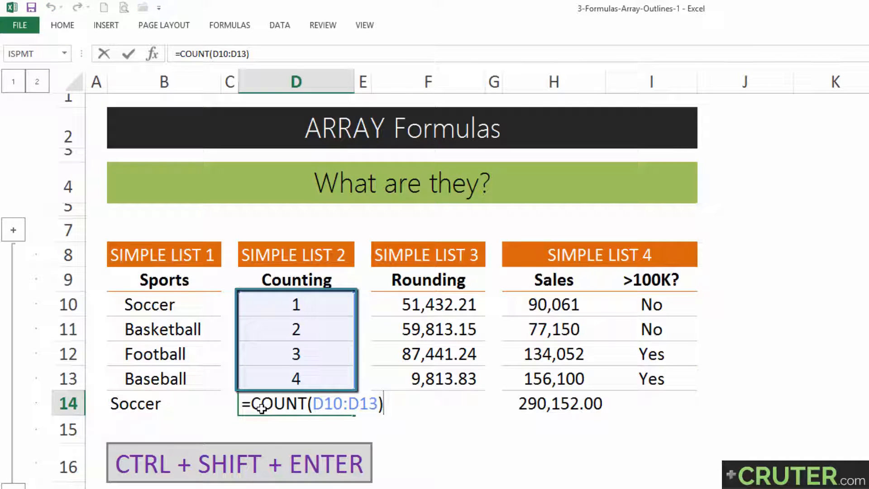
key("Left")
key("ctrl+shift+Left")
key("ctrl+shift+Left")
key("ctrl+shift+Right")
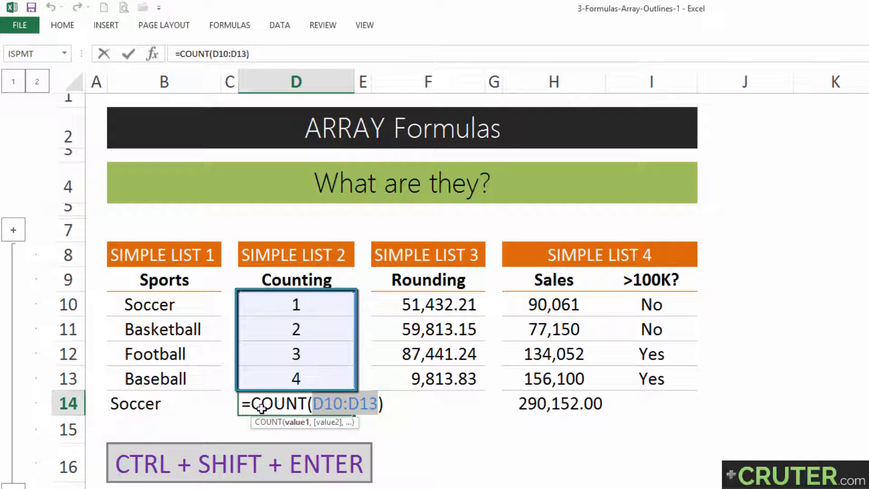
key("F9")
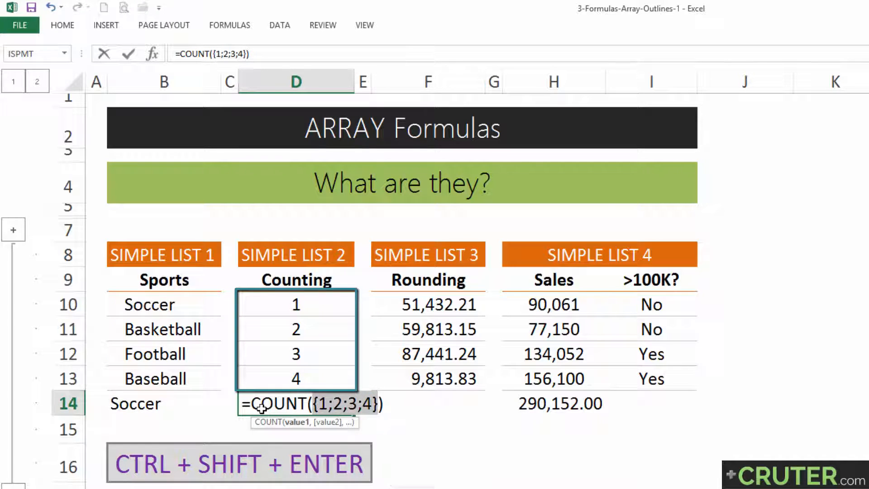
left_click_drag(320, 406, 308, 404)
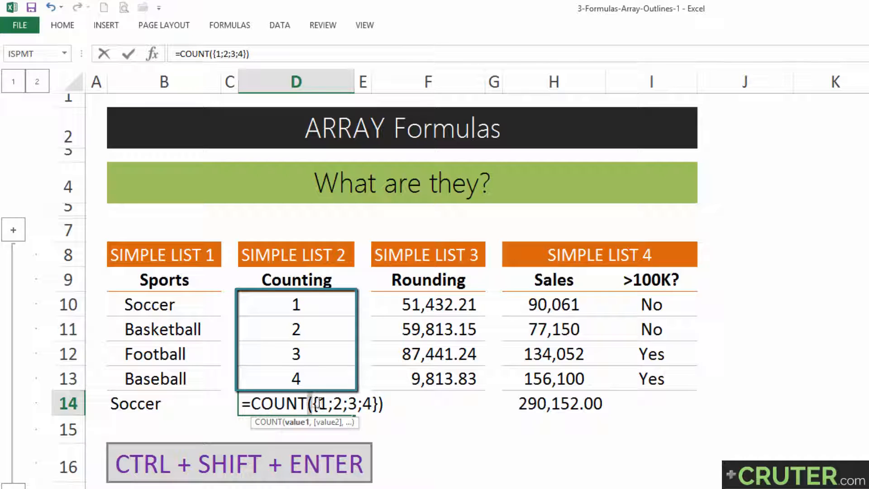
left_click_drag(372, 404, 380, 406)
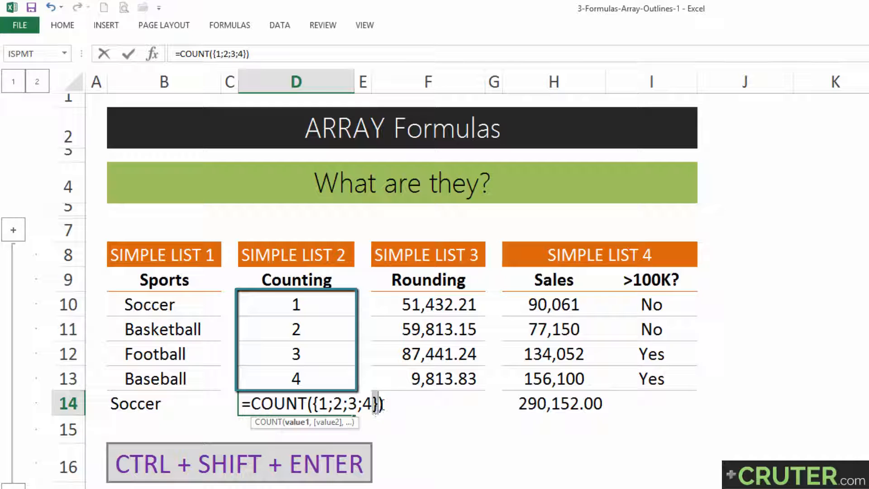
key("Return")
key("Up")
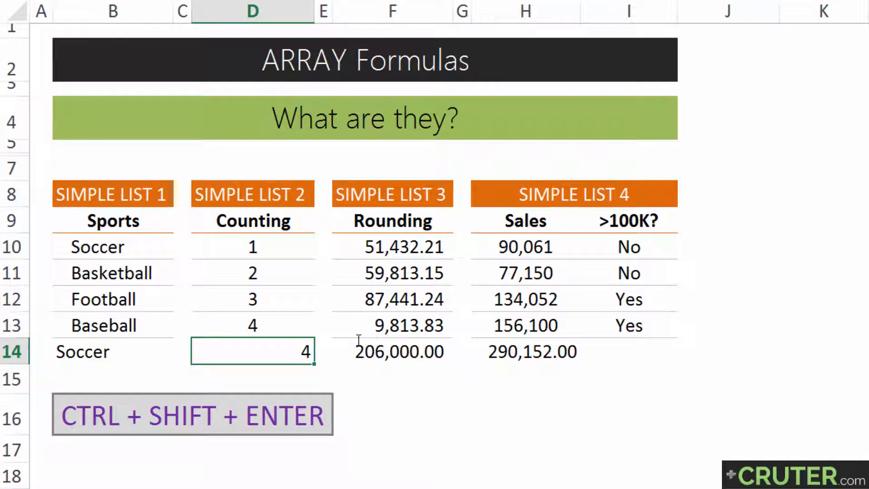
Step: Inspect the array constant inside D14's COUNT formula and leave the formula as it is
key("F2")
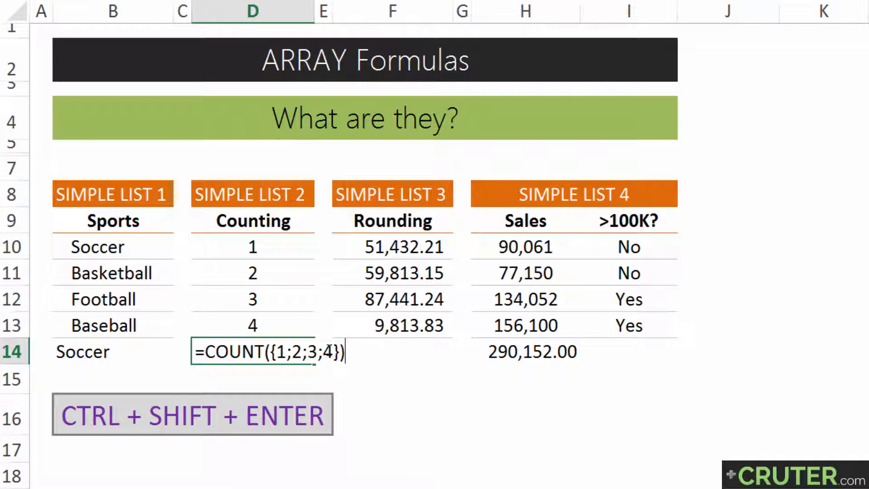
key("Return")
left_click(262, 349)
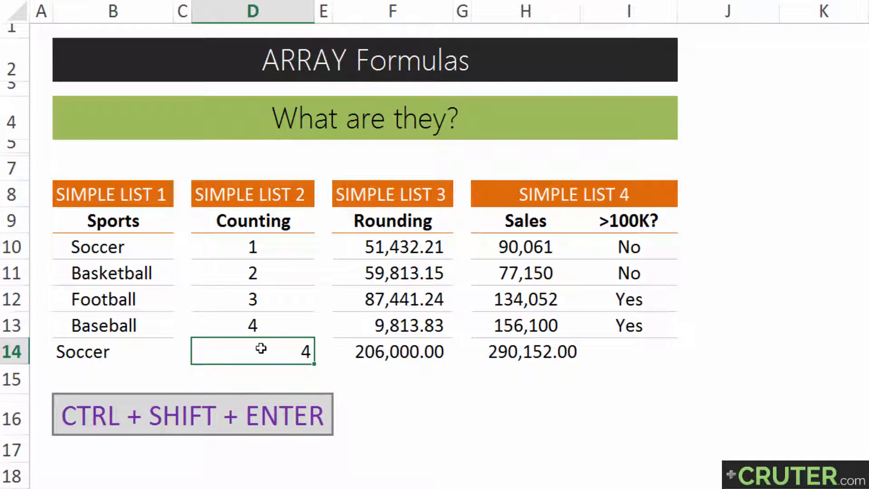
left_click(121, 349)
left_click(261, 349)
key("F2")
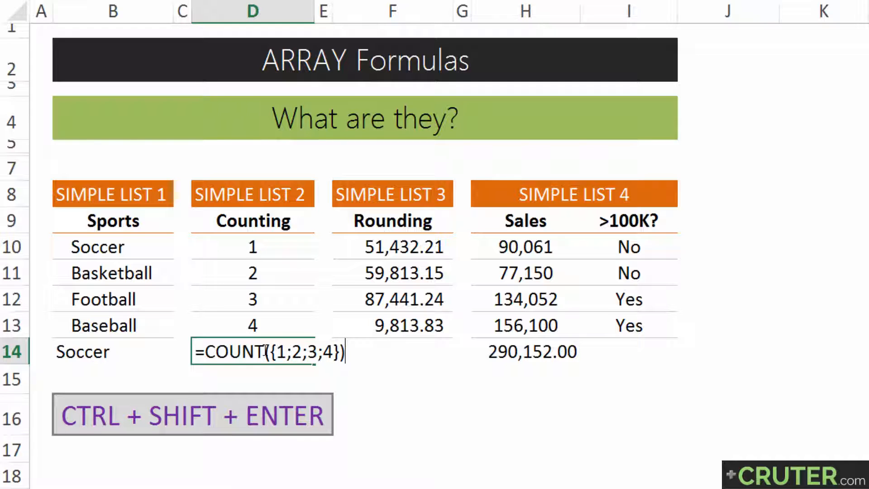
key("Return")
Step: Check the B10:B13 reference in B14's formula and re-enter it as an array formula
left_click(95, 351)
key("F2")
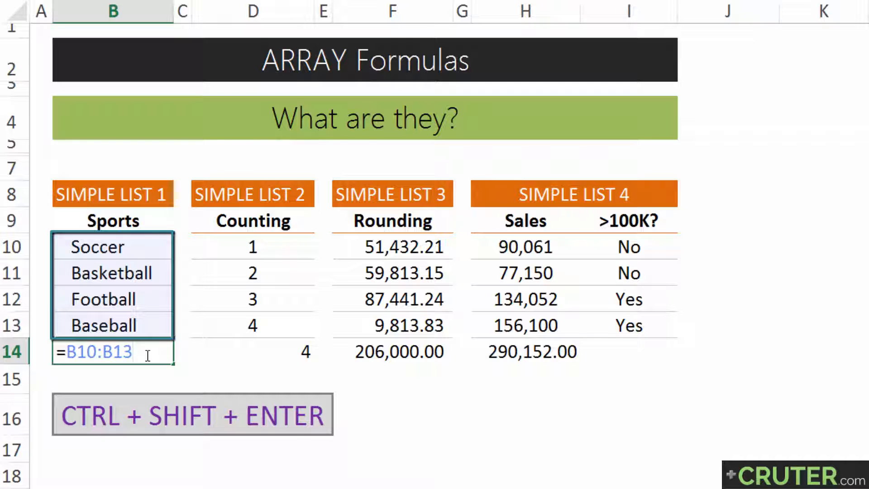
key("ctrl+shift+Return")
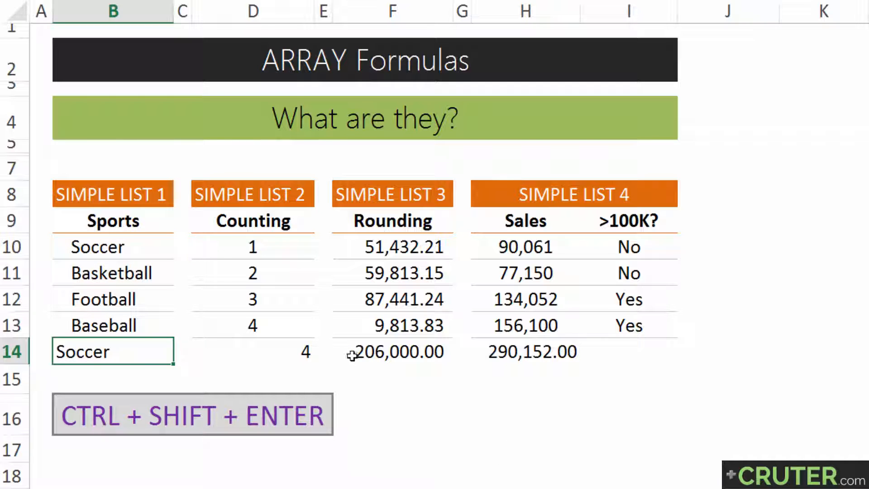
Step: Examine the total in F14 and the individual values of the Rounding list in F10:F13
left_click(343, 349)
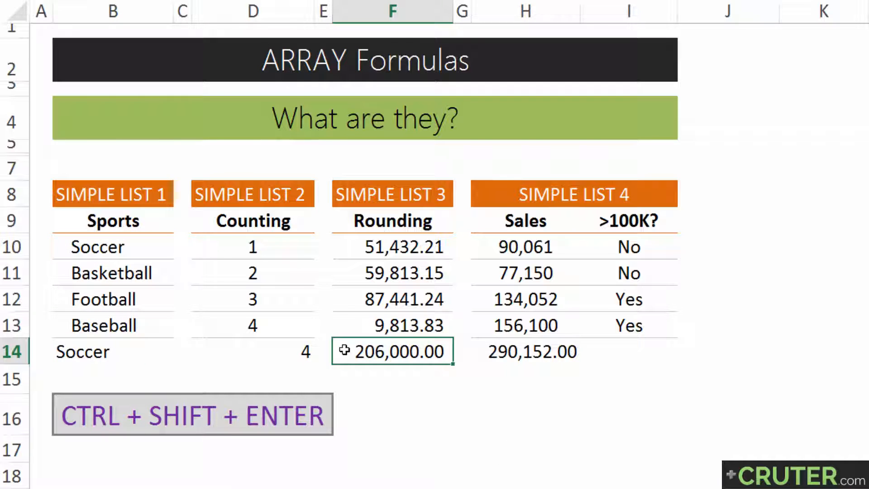
left_click(342, 221)
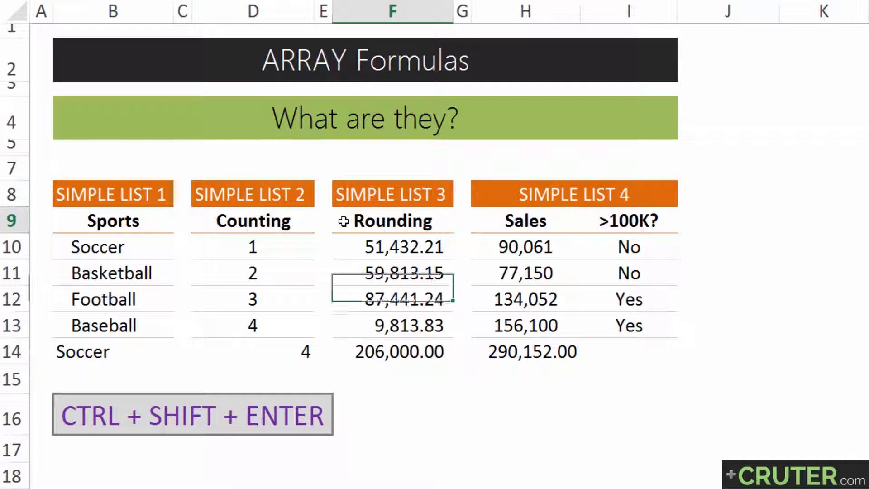
left_click(348, 246)
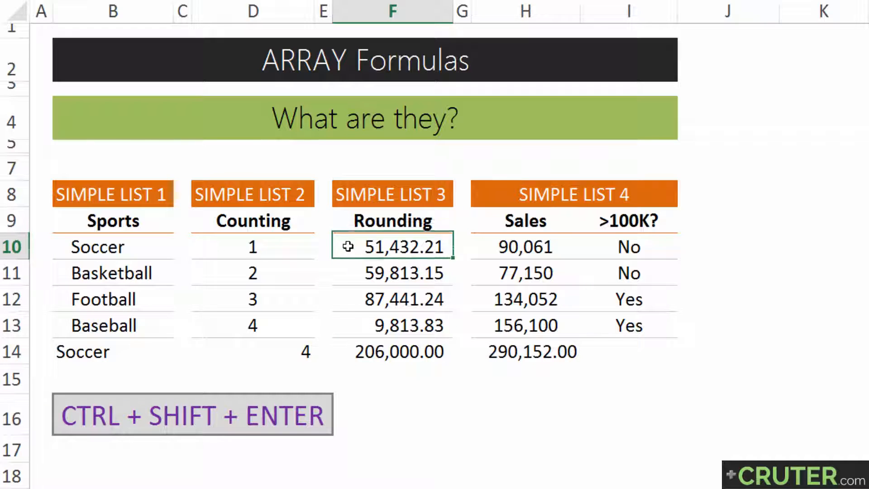
left_click(352, 274)
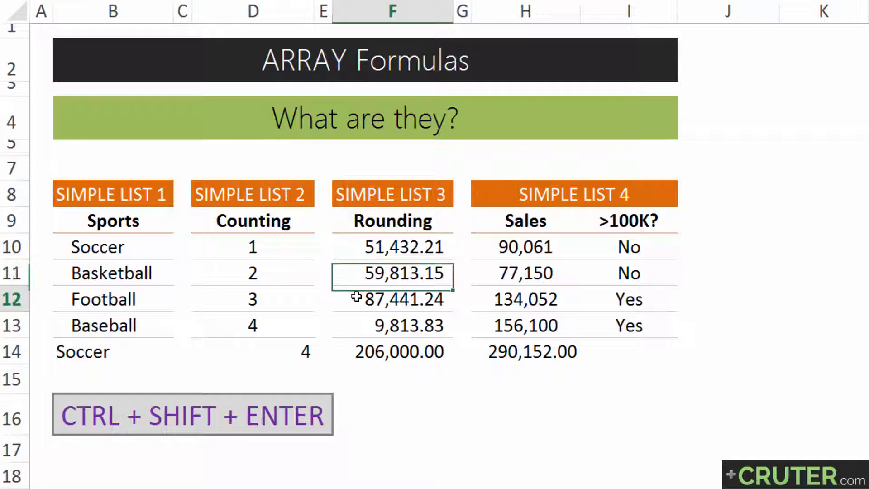
left_click(355, 298)
left_click(351, 324)
left_click_drag(351, 250, 349, 322)
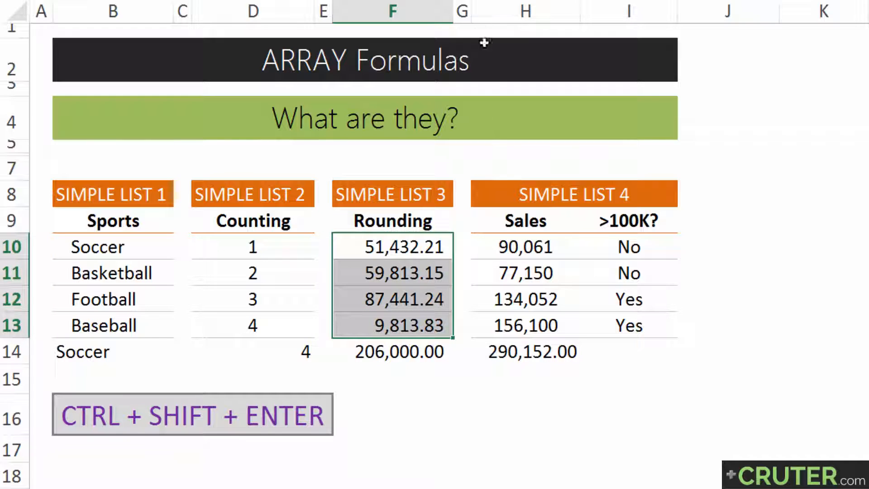
Step: Widen column G and enter =ROUNDDOWN(F10,-3) in G10, beside the Rounding list
left_click_drag(472, 14, 549, 15)
left_click(479, 249)
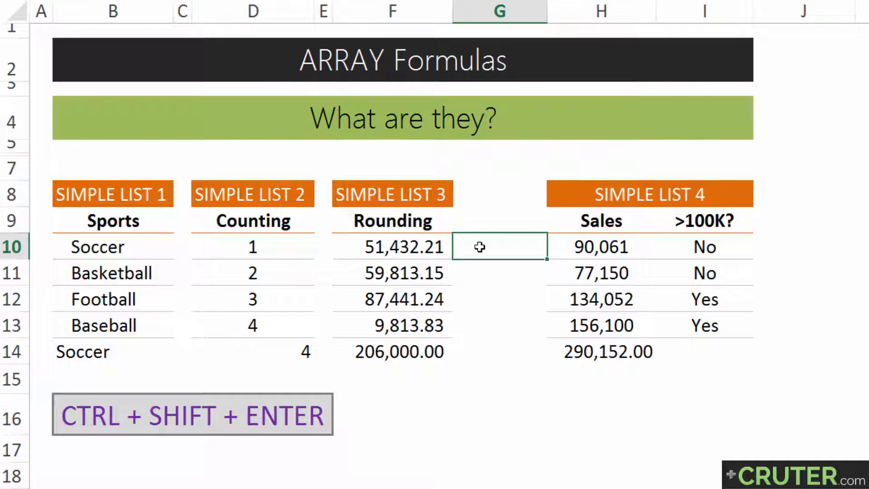
type("=roun")
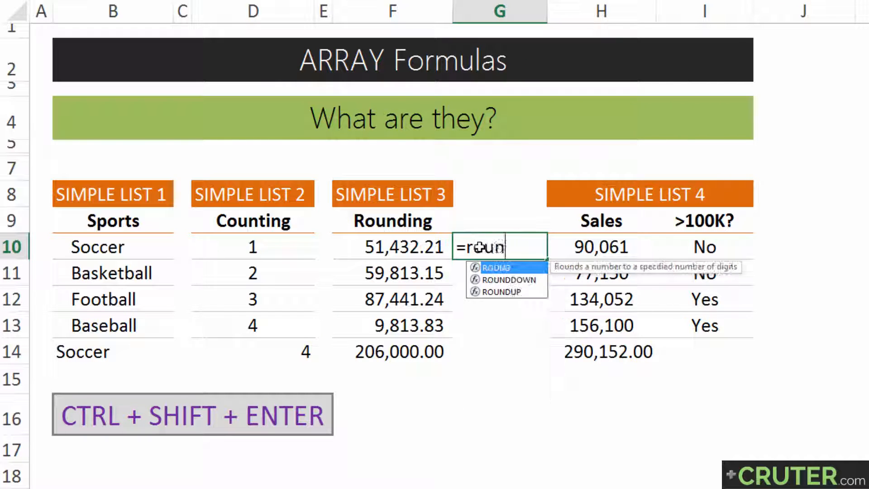
type("ddown(")
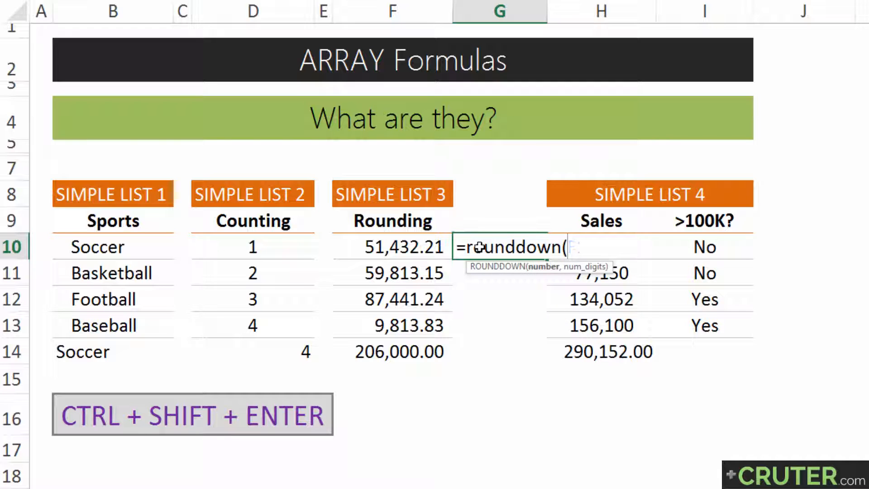
key("Left")
type(",")
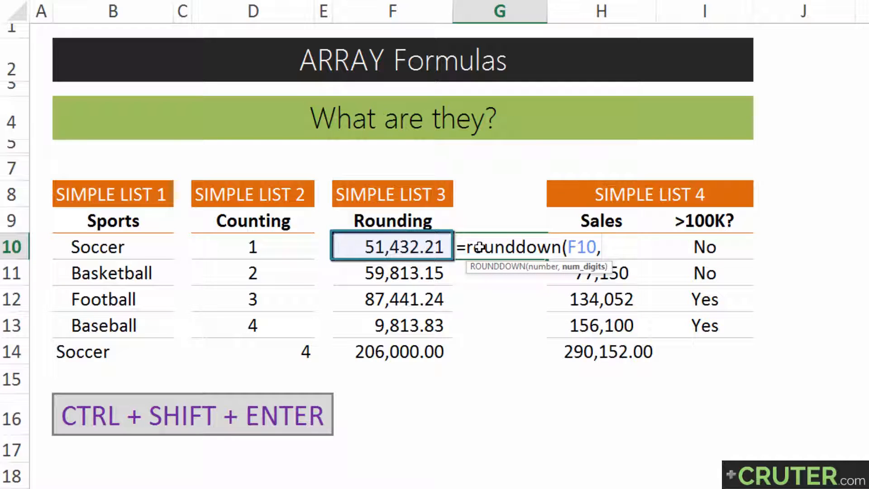
type("-3)")
key("Return")
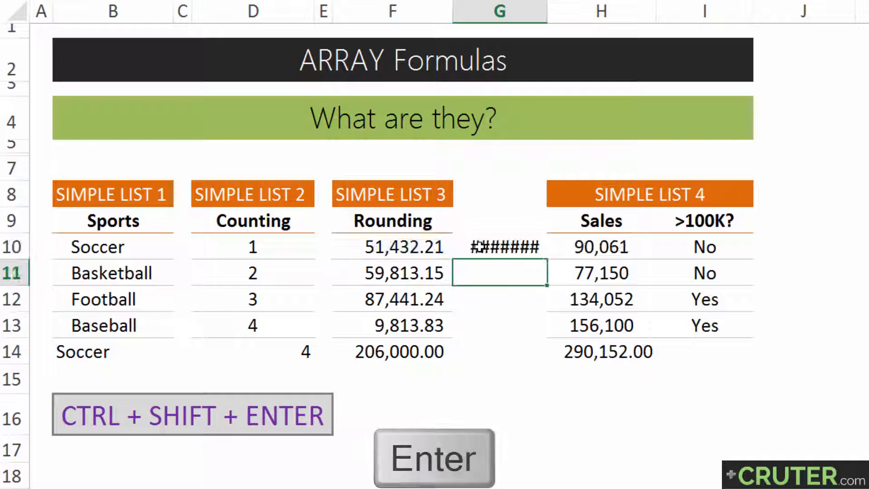
Step: Autofit column G to its contents and fill G10's ROUNDDOWN formula down through G13
left_click(480, 247)
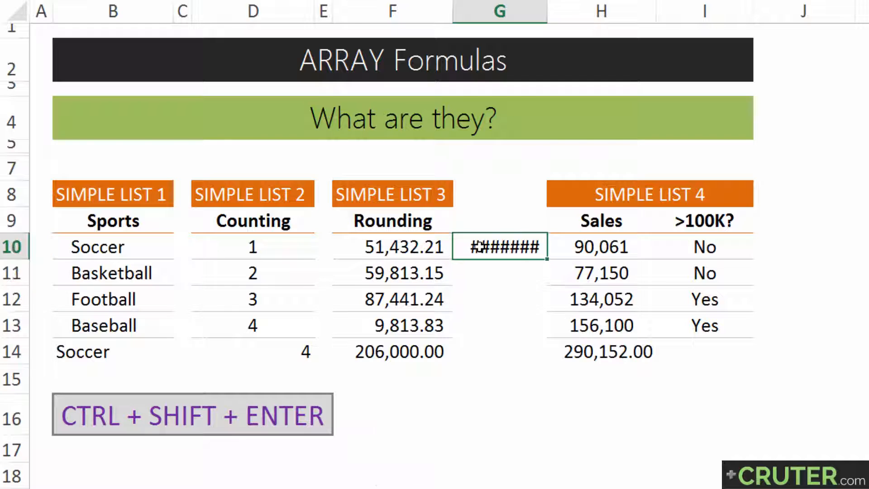
double_click(542, 15)
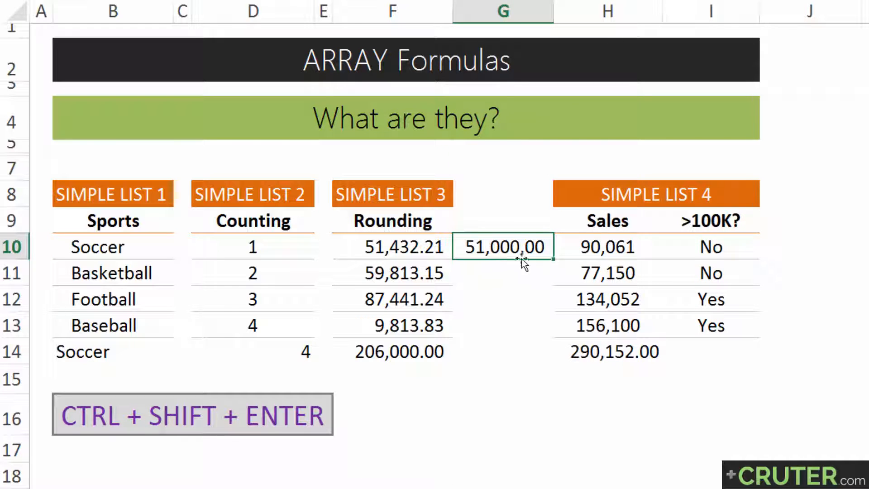
left_click_drag(553, 259, 547, 343)
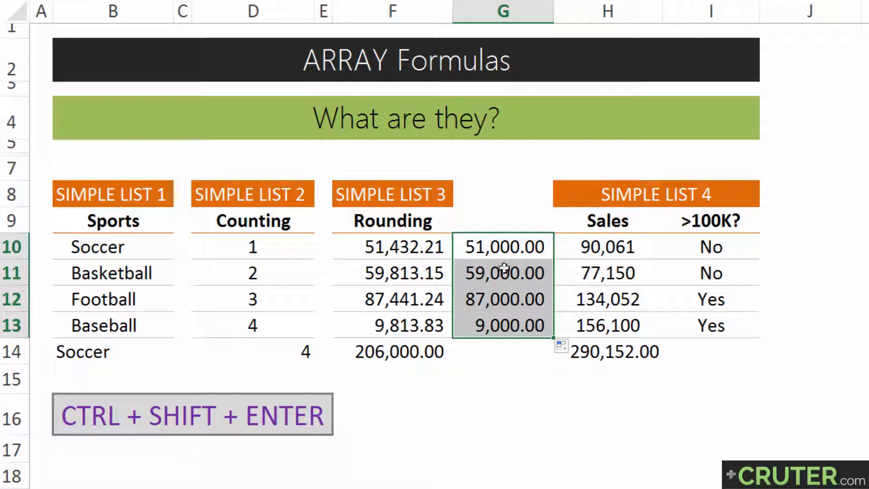
left_click_drag(460, 247, 475, 334)
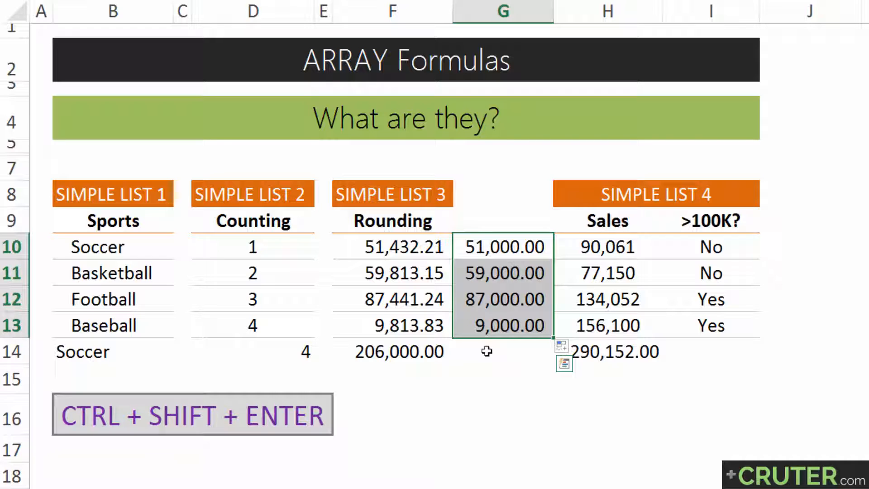
Step: Undo the helper formulas and the column width changes made in column G
key("ctrl+z")
key("ctrl+z")
key("ctrl+z")
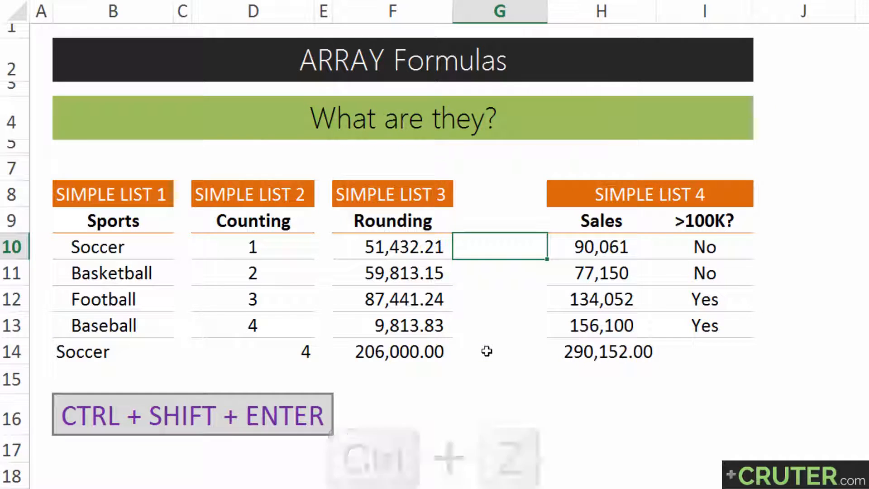
Step: Remove the outer SUM from F14's formula and enter the remaining ROUNDDOWN(F10:F13,-3) as an ordinary formula
left_click(343, 351)
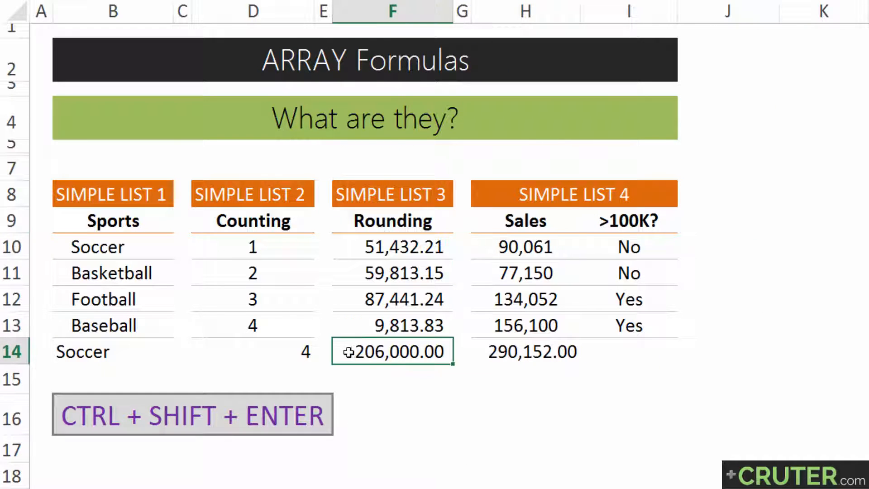
double_click(342, 351)
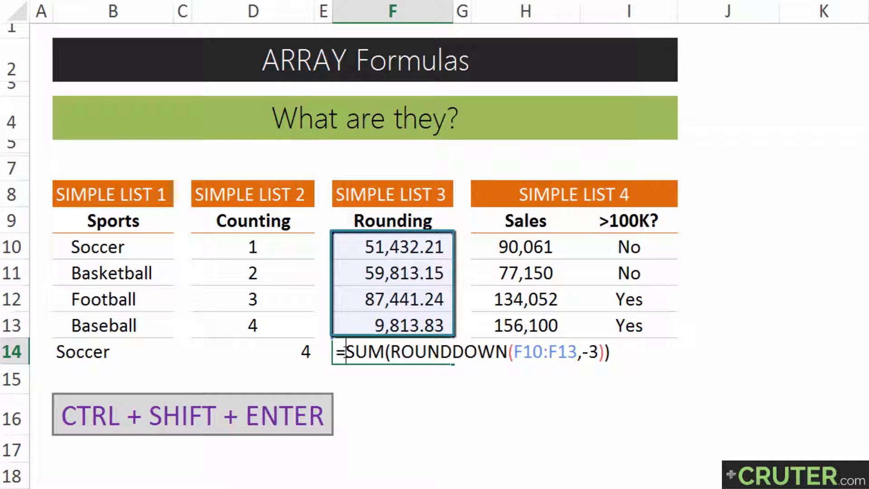
left_click(356, 352)
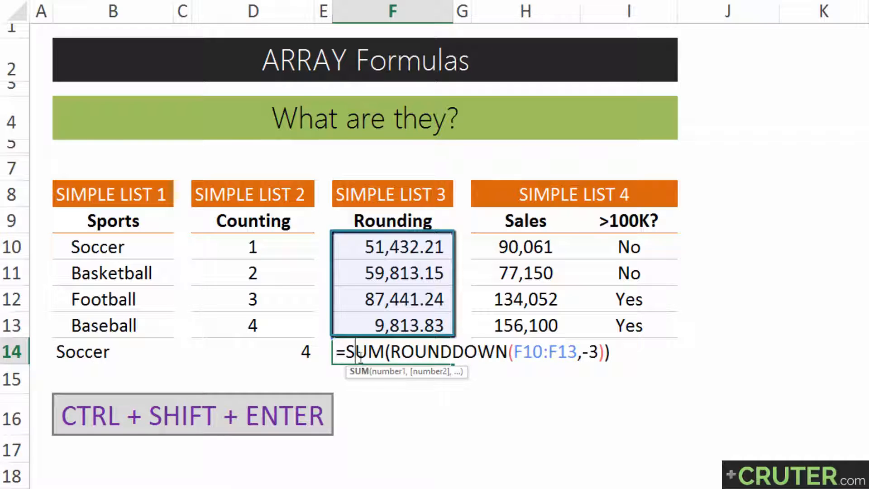
left_click(385, 372)
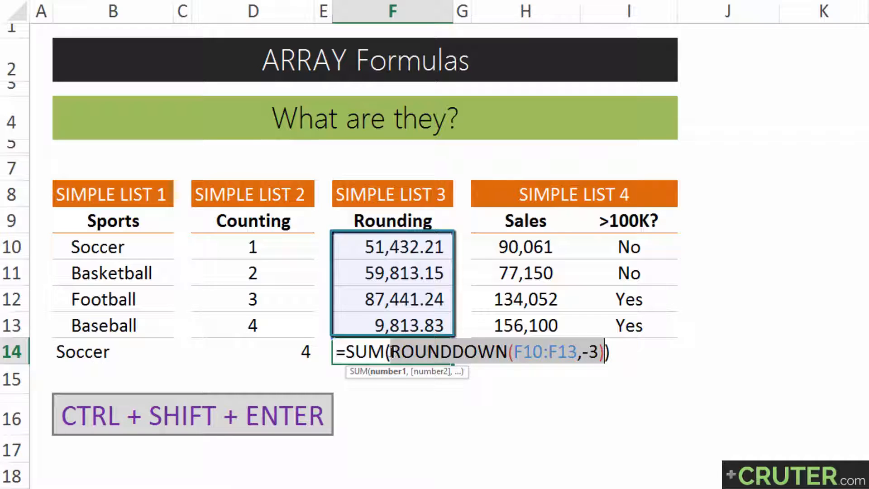
left_click_drag(391, 352, 344, 355)
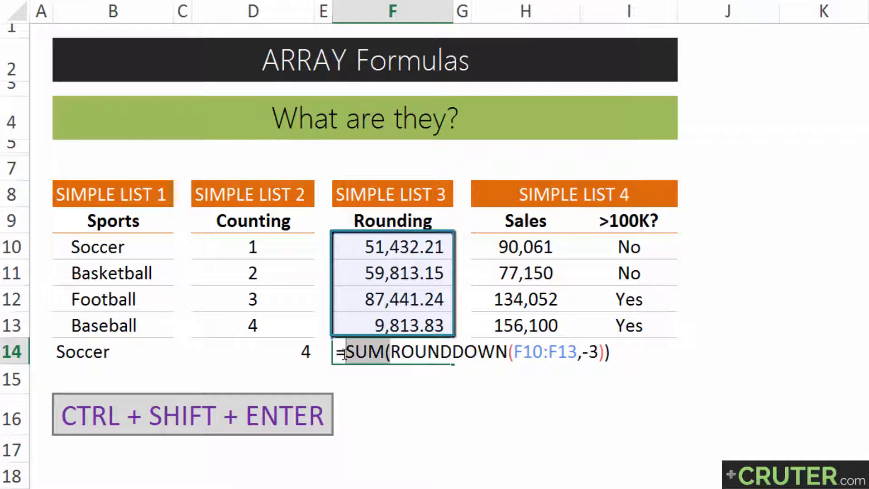
key("Delete")
key("Return")
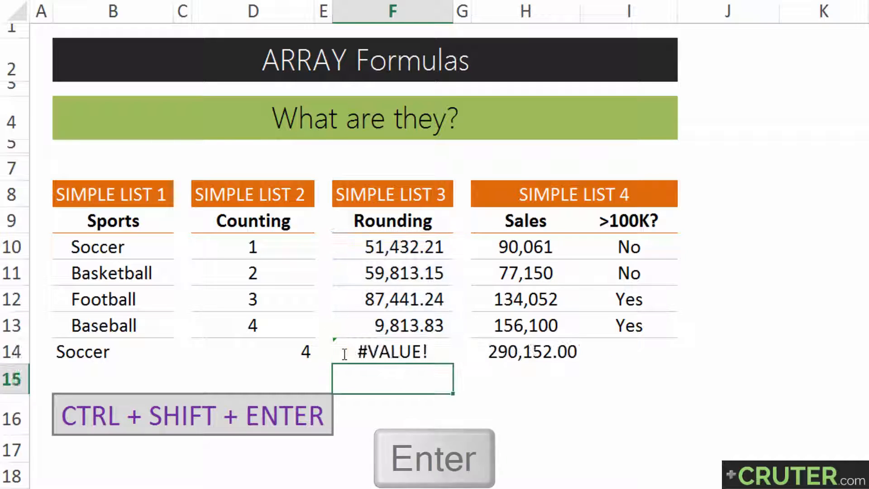
Step: Re-enter F14's =ROUNDDOWN(F10:F13,-3) as an array formula
left_click(344, 354)
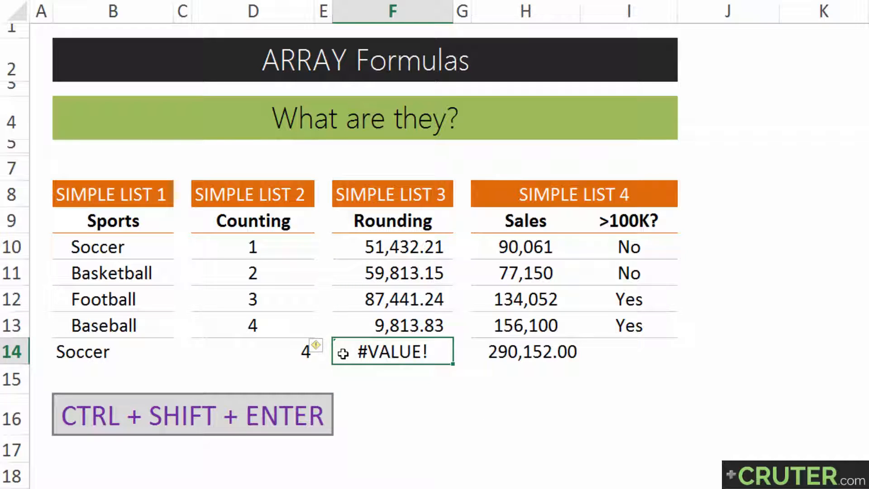
key("F2")
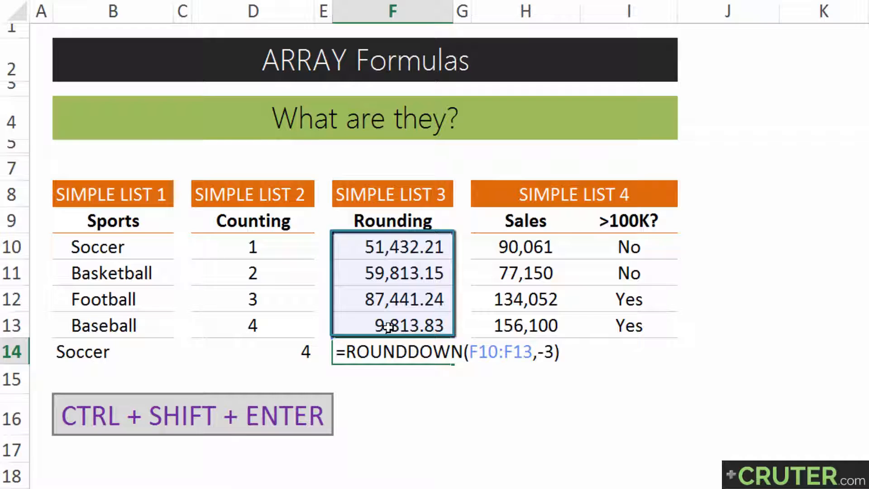
key("ctrl+shift+Return")
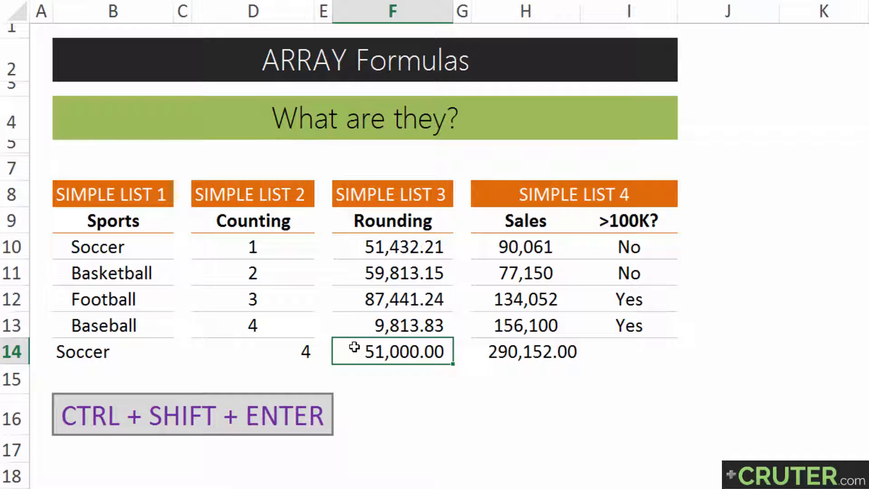
Step: Compare F14's result with the Rounding values in F10 and F13, and B14's result with the Sports list's first entry
left_click(359, 252)
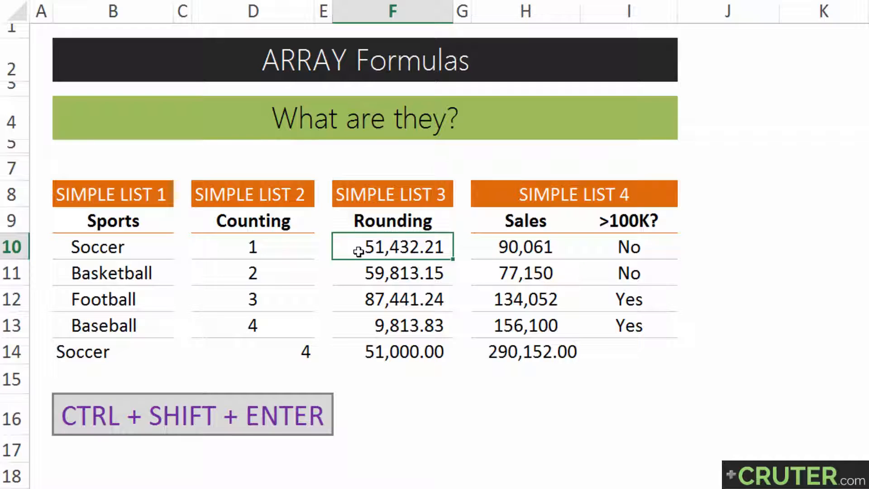
left_click(365, 324)
left_click(356, 349)
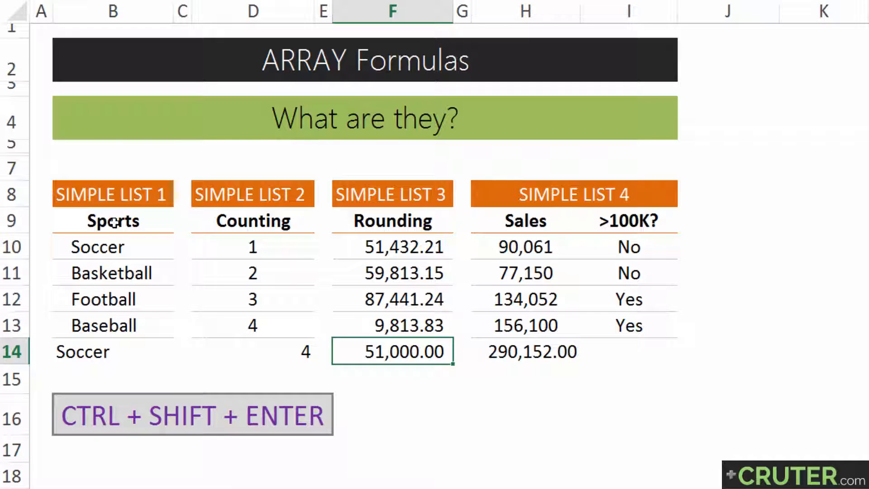
left_click_drag(120, 221, 100, 338)
left_click(99, 347)
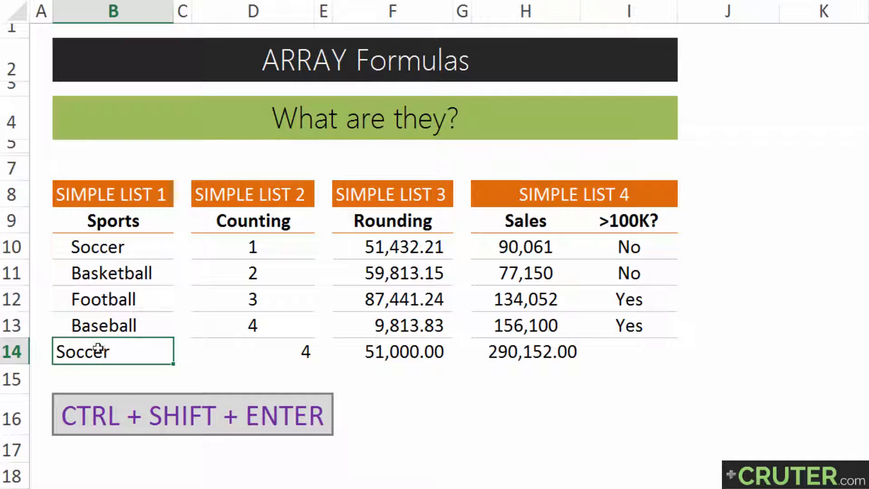
left_click(111, 246)
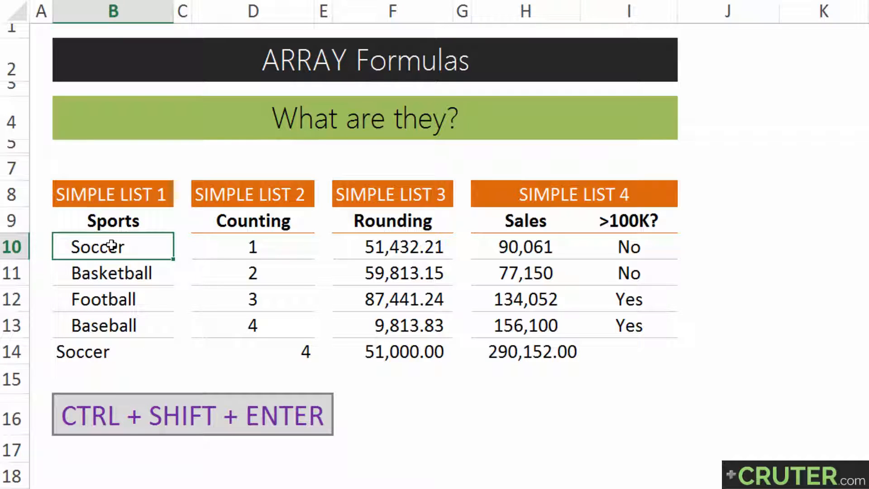
Step: Reopen F14's formula, check its ROUNDDOWN function, and insert SUM( in front of it
left_click(353, 352)
double_click(353, 352)
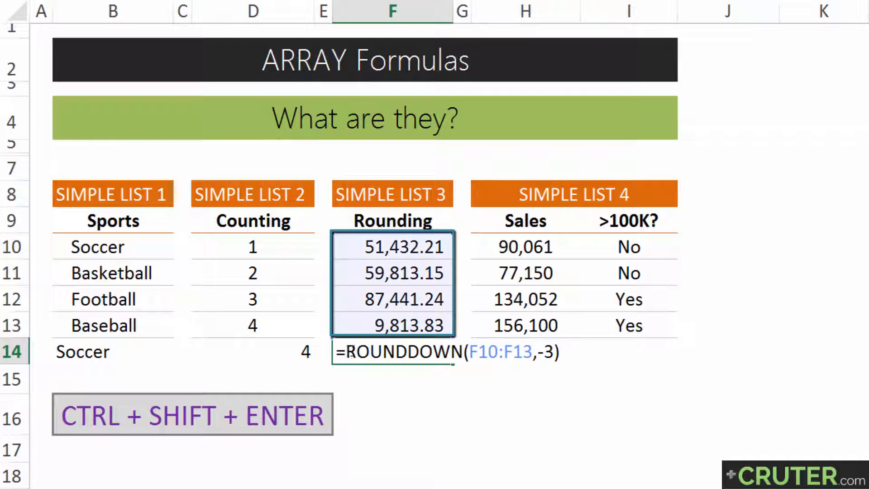
left_click_drag(346, 352, 465, 352)
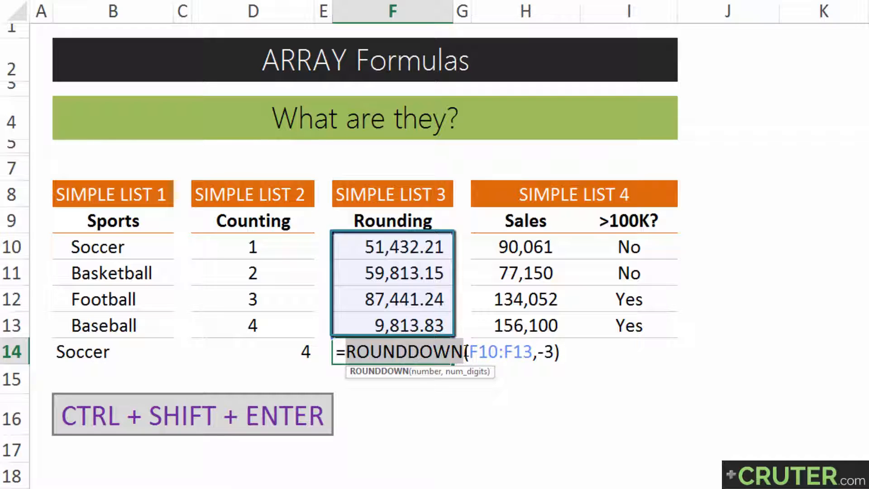
left_click(346, 347)
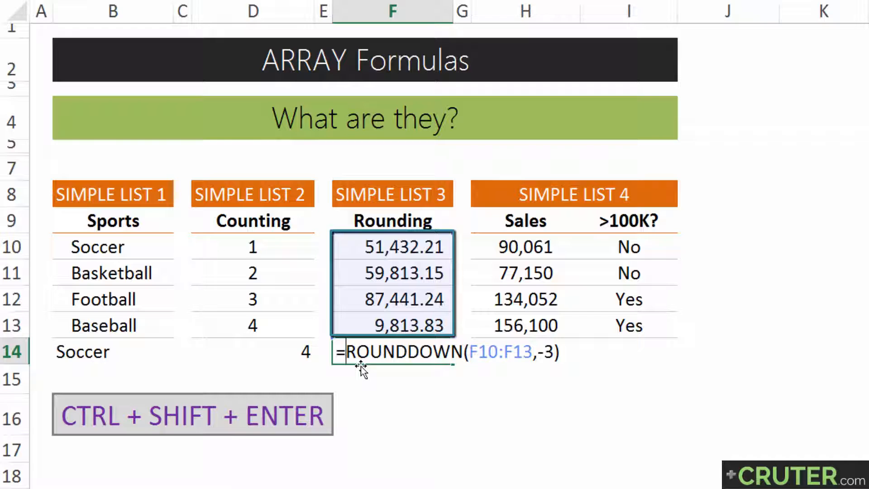
type("sum(")
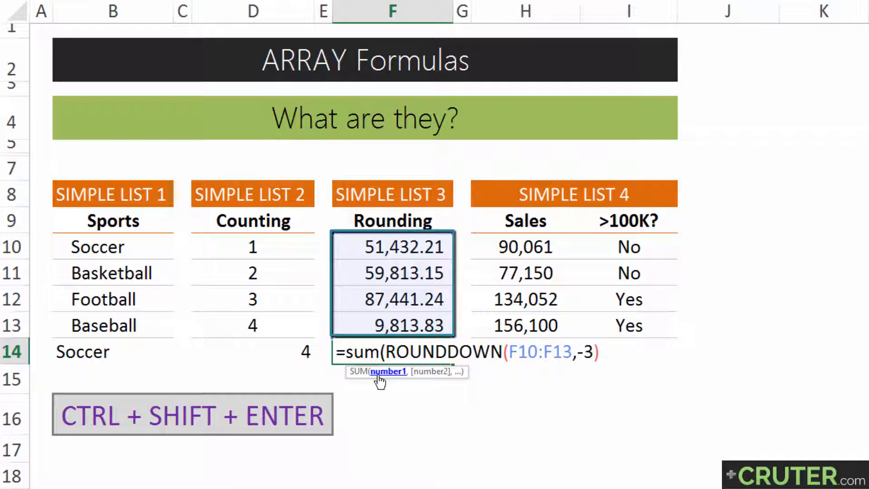
Step: Evaluate the ROUNDDOWN argument inside F14's SUM, inspect the separators between the array values, and undo the evaluation
left_click(378, 378)
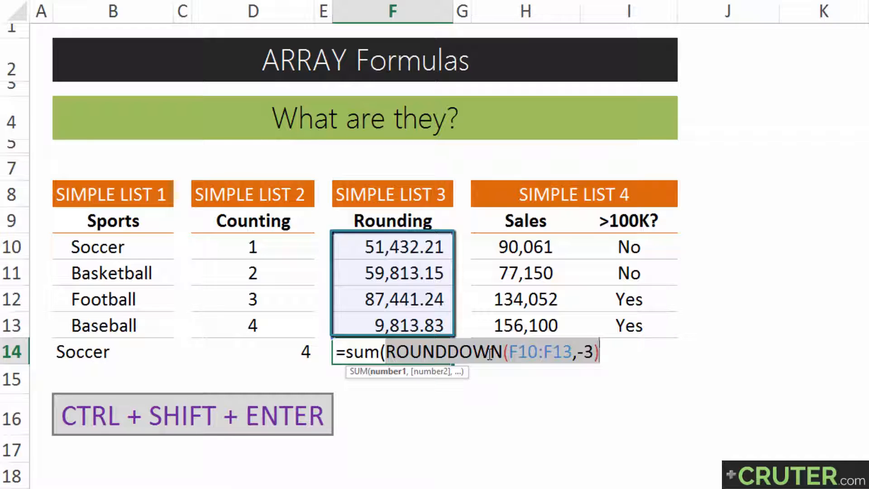
key("F9")
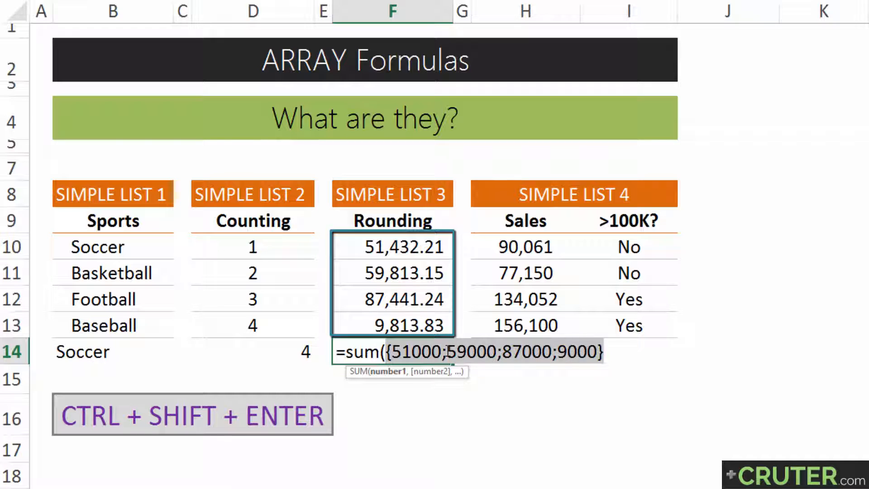
left_click(444, 351)
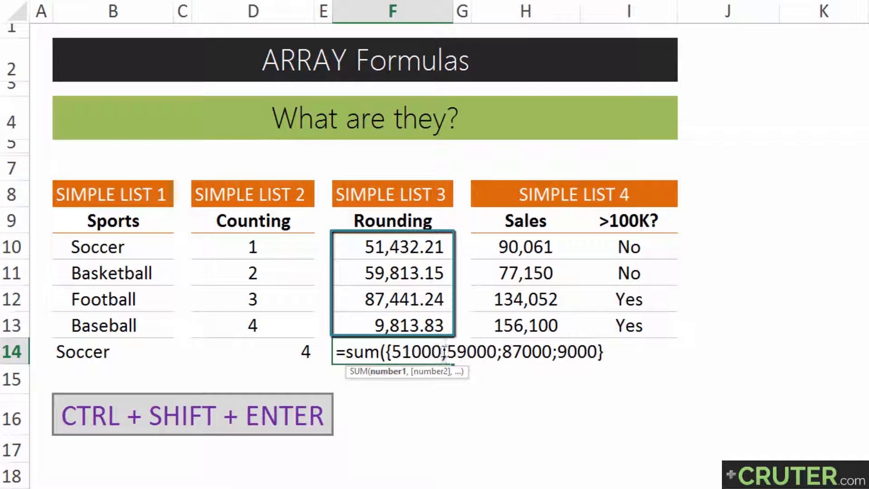
left_click(498, 352)
left_click_drag(502, 352, 498, 351)
key("ctrl+z")
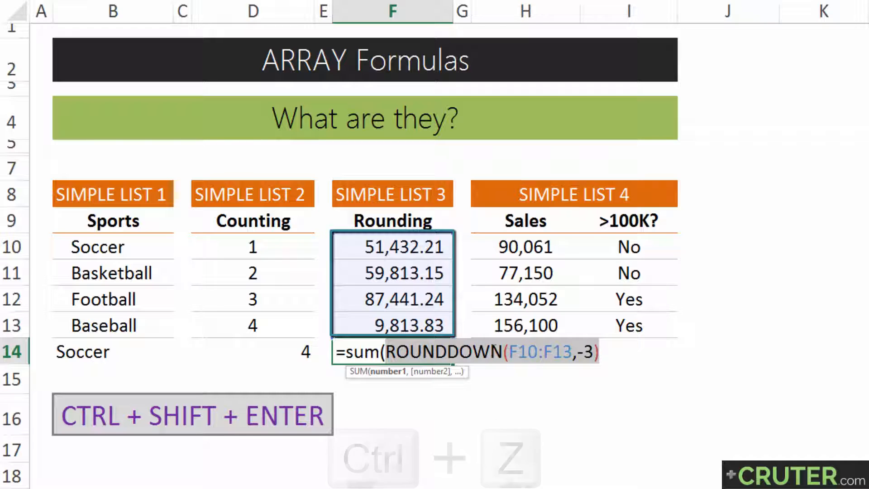
Step: Add the closing parenthesis to F14's SUM and enter =SUM(ROUNDDOWN(F10:F13,-3)) as an array formula
left_click(599, 355)
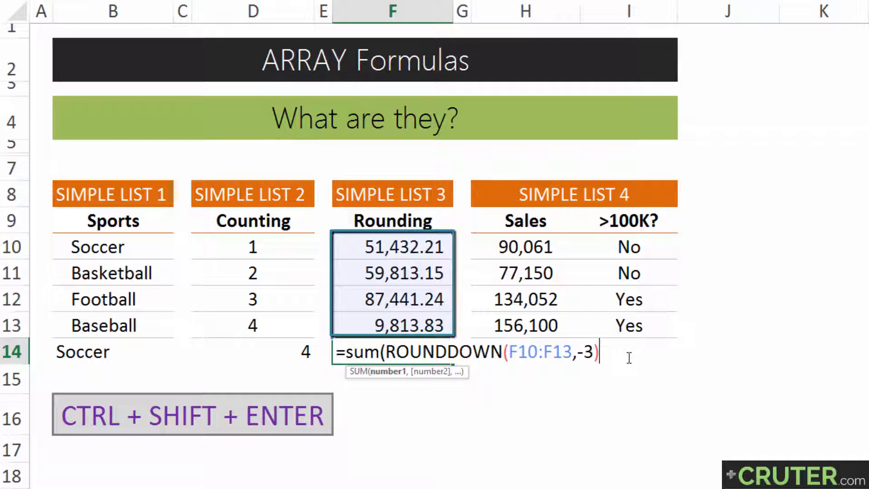
type(")")
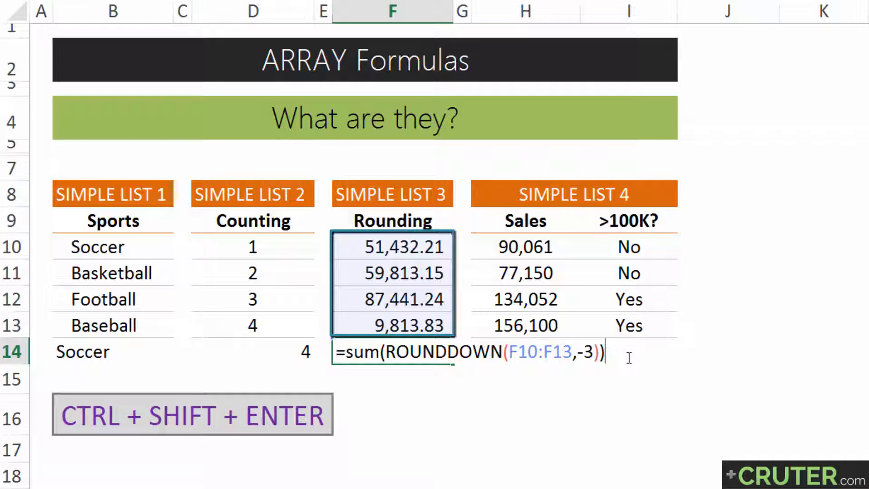
key("ctrl+shift+Return")
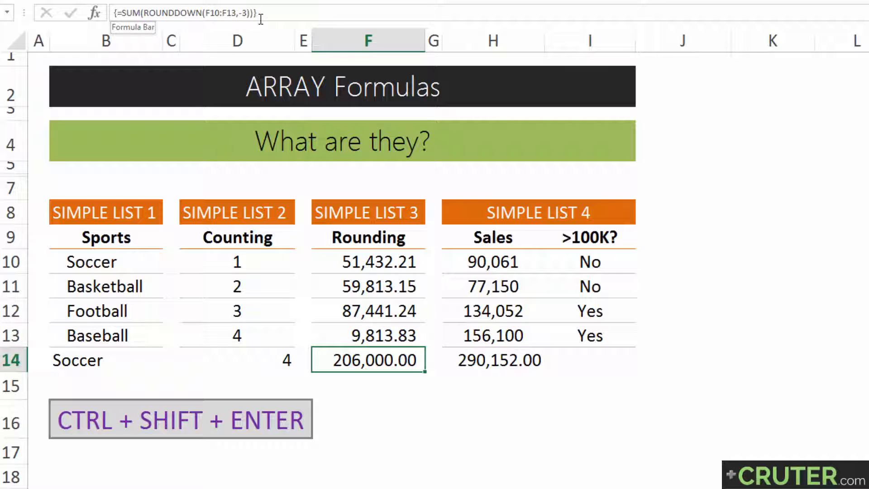
Step: Review SIMPLE LIST 4, comparing the Sales column, its first two values and the >100K? heading with H14's result
left_click(448, 360)
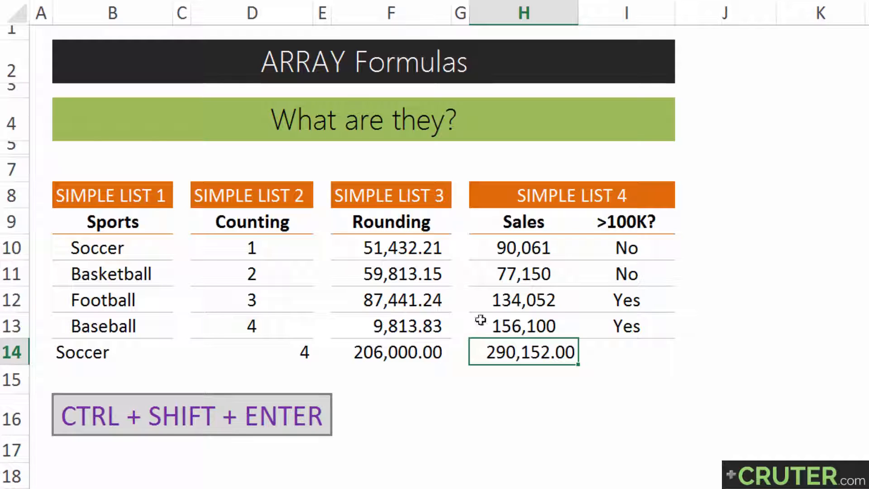
left_click_drag(485, 221, 504, 327)
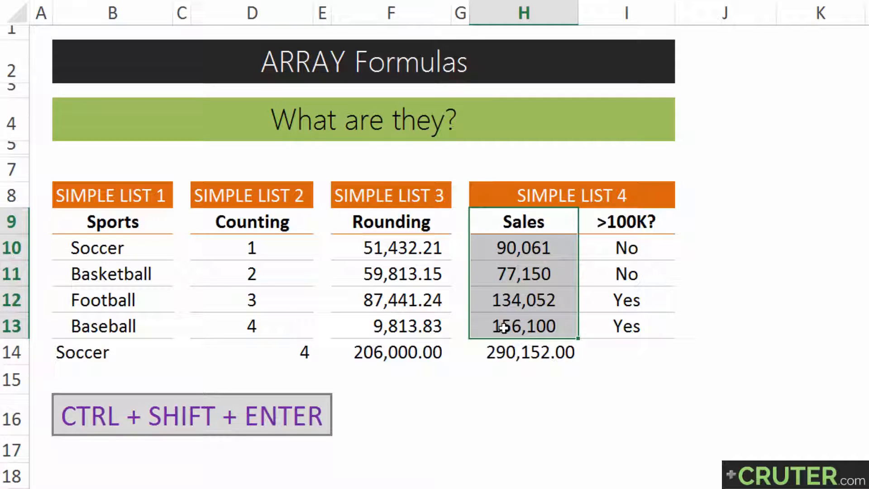
left_click(596, 220)
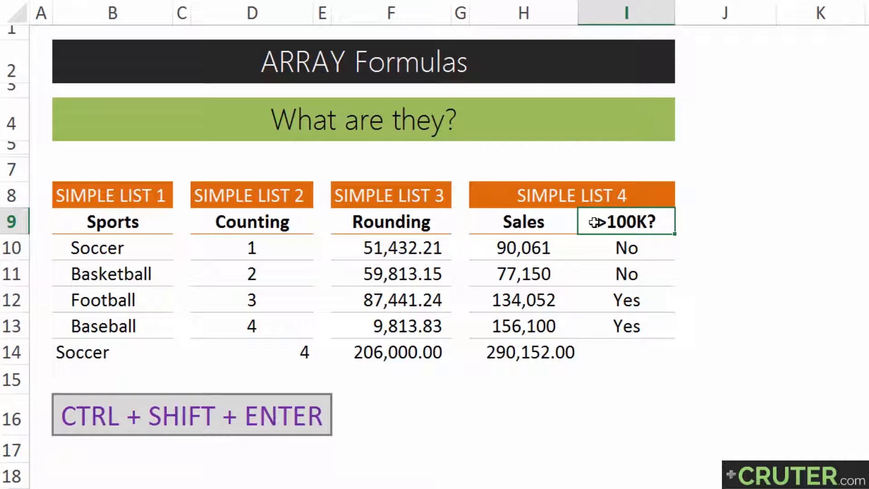
left_click_drag(525, 222, 593, 222)
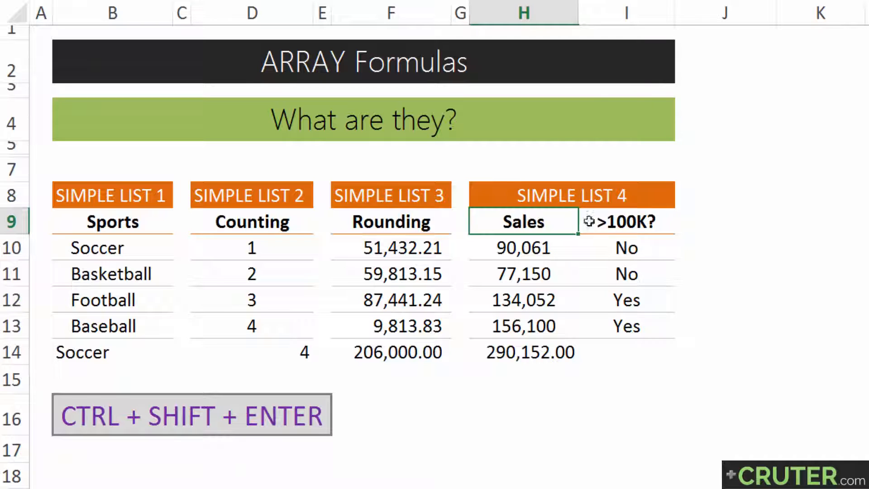
left_click(529, 247)
left_click_drag(530, 245, 533, 274)
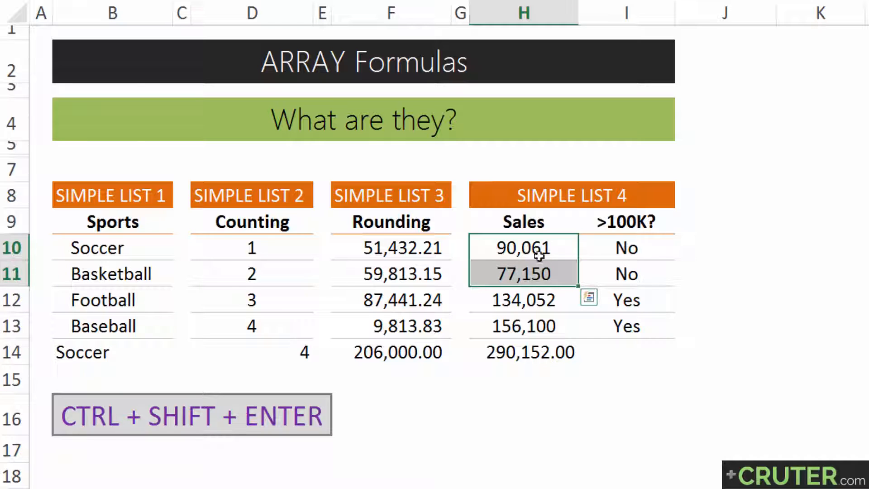
Step: Examine the IF formula in I10, checking its 100000 threshold and Yes/No outcomes, and close it without changes
left_click(601, 246)
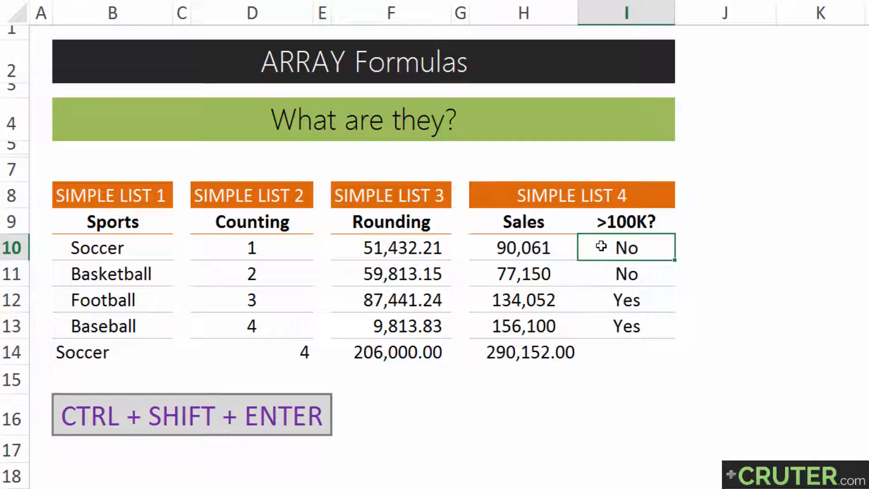
key("F2")
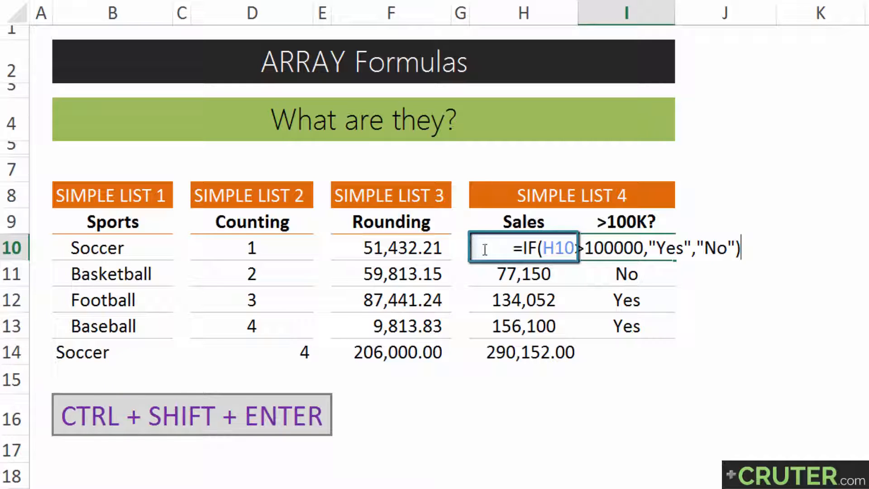
left_click(590, 249)
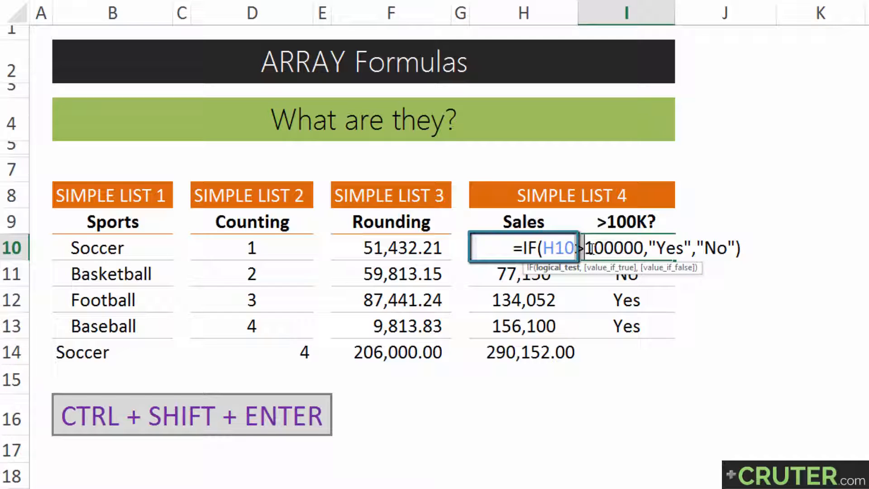
left_click_drag(591, 249, 645, 248)
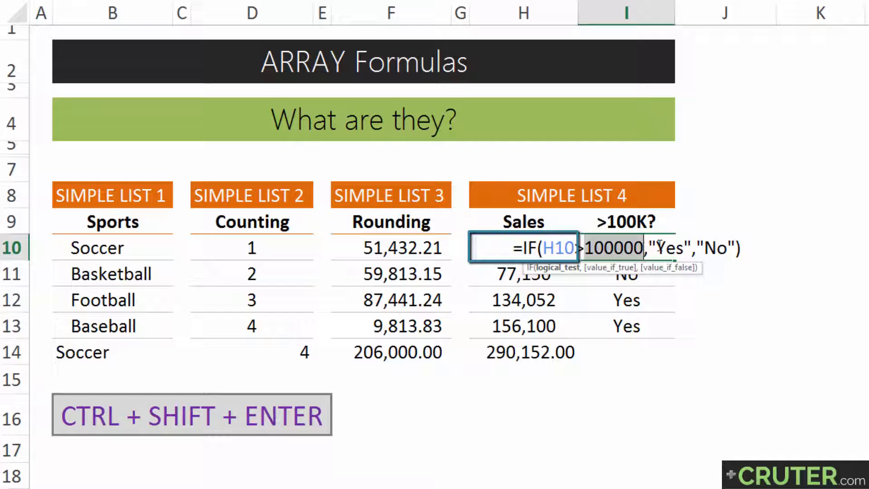
key("Return")
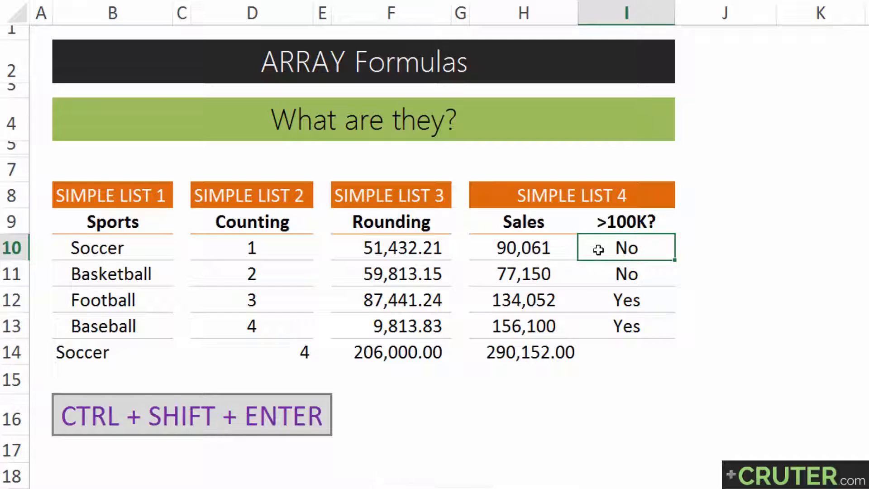
Step: Open H14's SUM(IF()) formula and examine its H10:H13 ranges, 100000 threshold and value-if-true and value-if-false arguments
left_click_drag(576, 221, 538, 321)
left_click(479, 346)
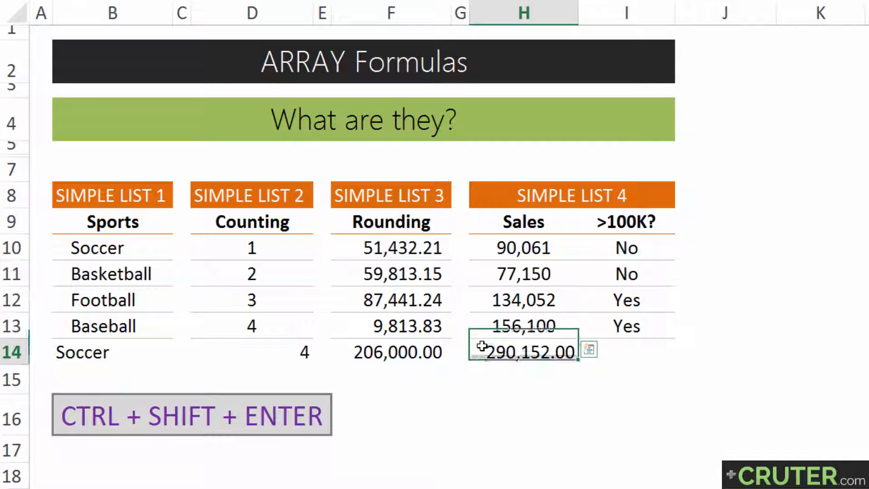
key("F2")
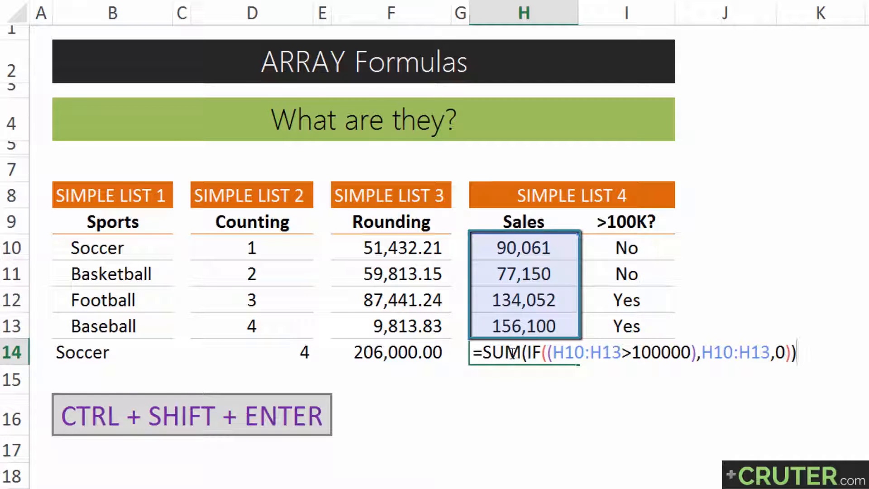
left_click(534, 352)
left_click_drag(552, 353, 621, 352)
left_click_drag(700, 353, 777, 353)
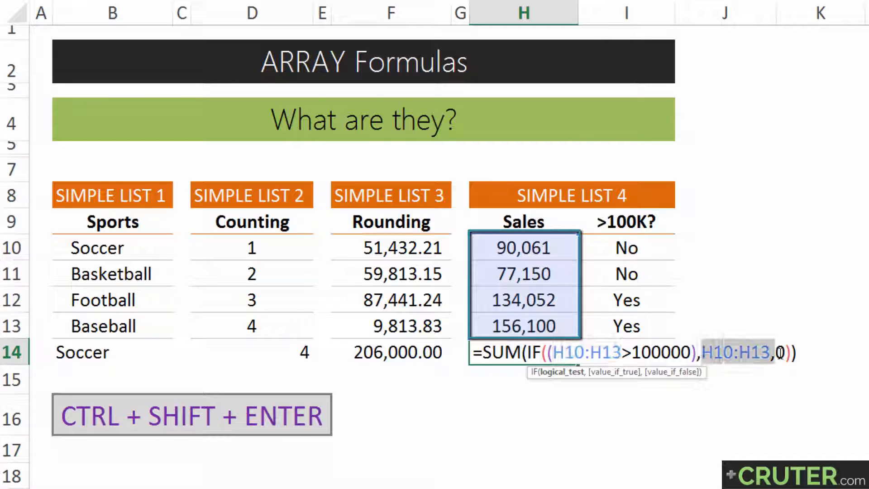
left_click_drag(685, 353, 552, 353)
left_click_drag(632, 353, 692, 353)
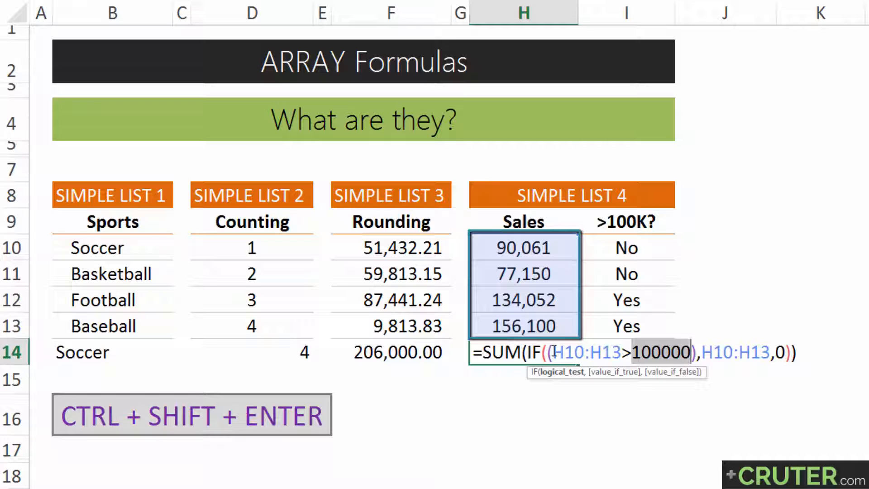
Step: Strip the SUM wrapper from H14's formula, leaving only the IF, and check its logical_test and value_if_true arguments
left_click_drag(527, 352, 483, 354)
key("Delete")
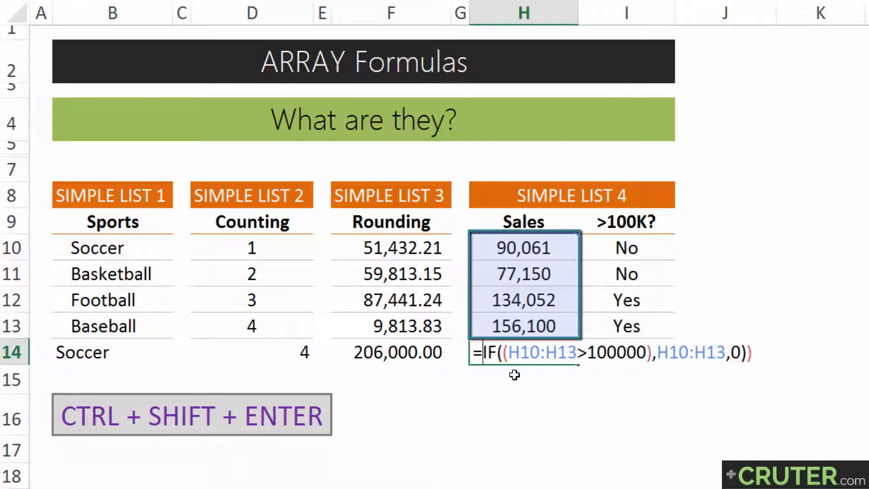
key("End")
key("BackSpace")
left_click(501, 352)
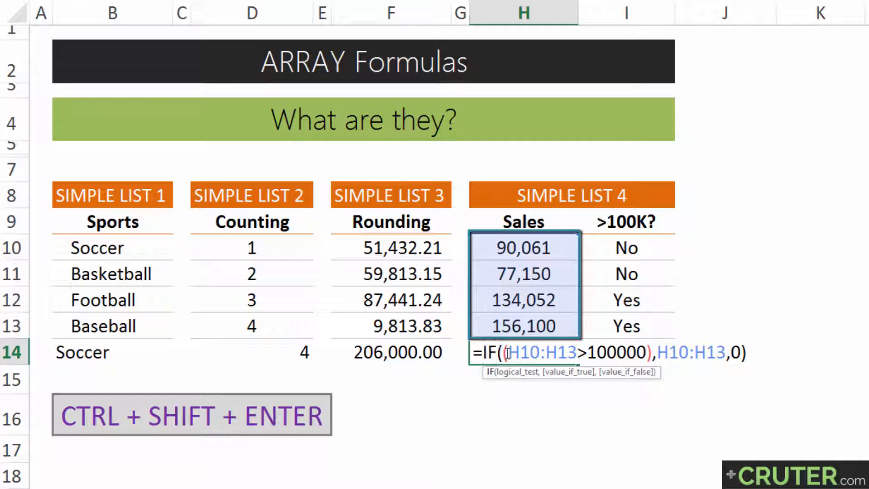
left_click_drag(507, 352, 652, 352)
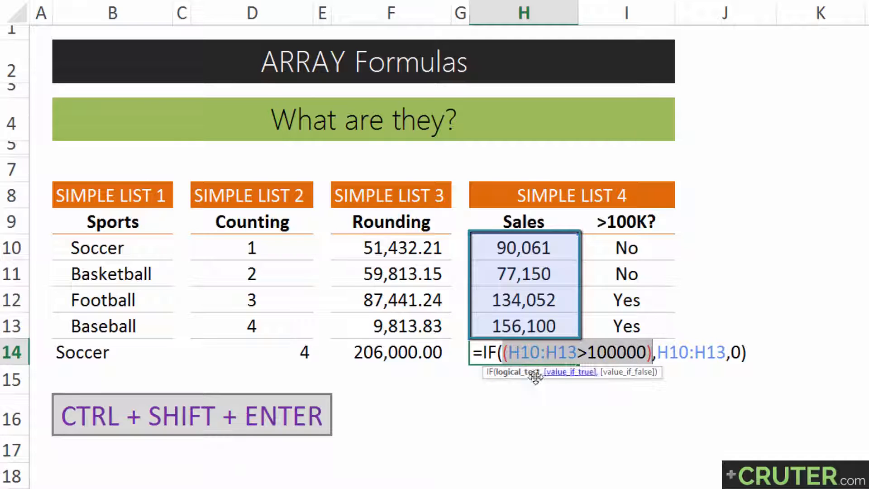
left_click(556, 372)
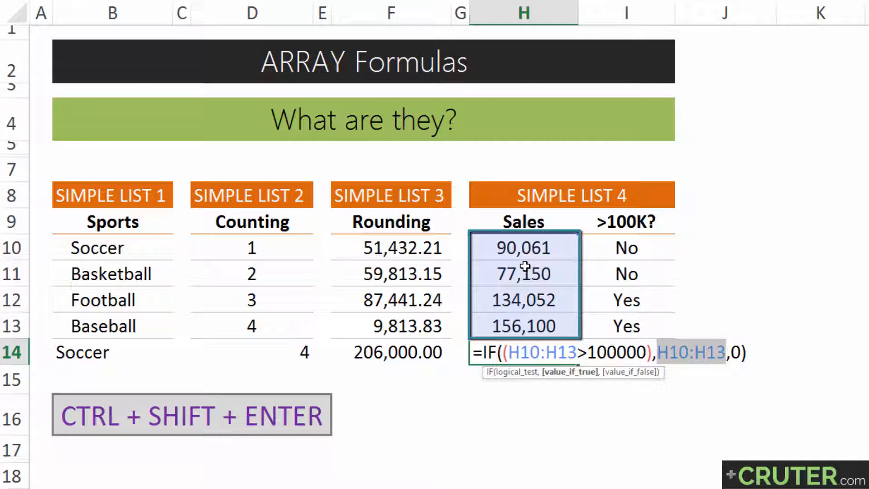
Step: Wrap the value_if_true range H10:H13 in H14's IF with ROUNDDOWN, setting num_digits to -3
left_click(659, 350)
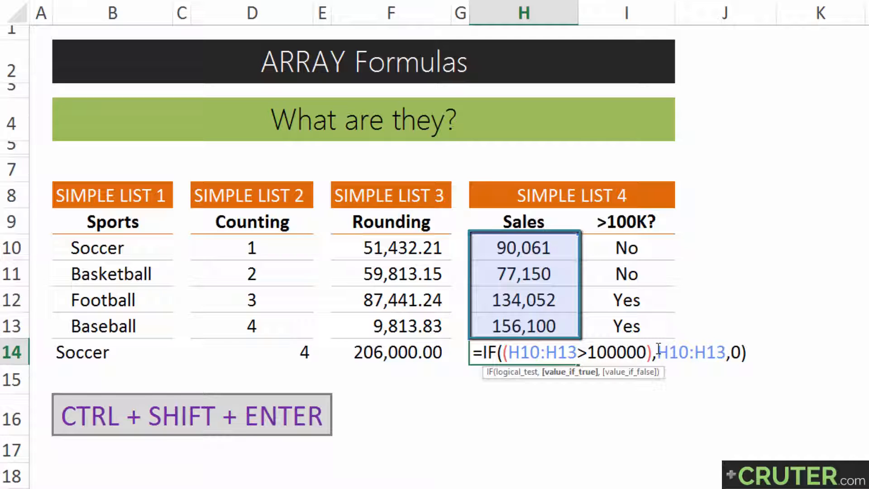
type("roundd")
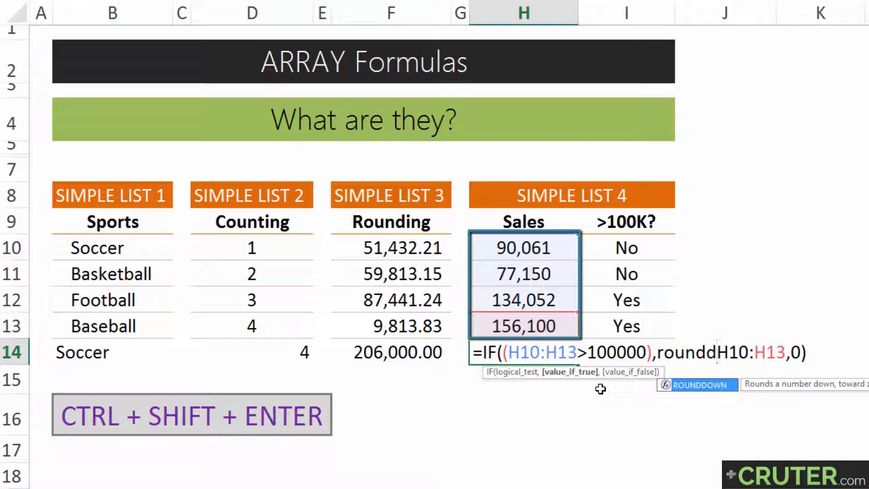
type("own(")
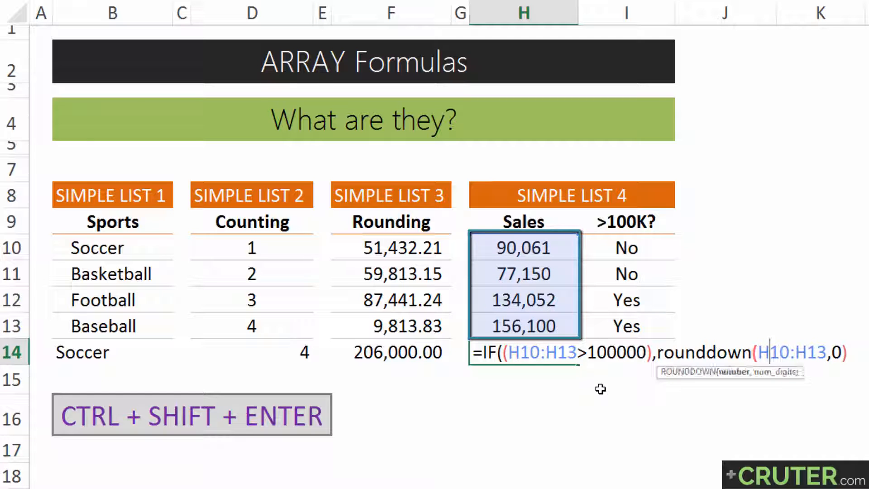
key("Right")
key("Right")
key("Right")
key("Right")
key("Right")
key("Right")
type(")")
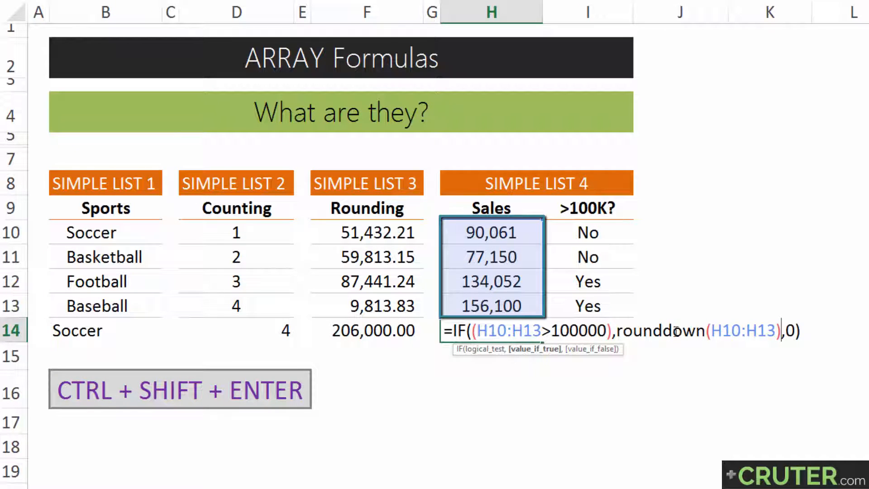
left_click(777, 330)
type(",-")
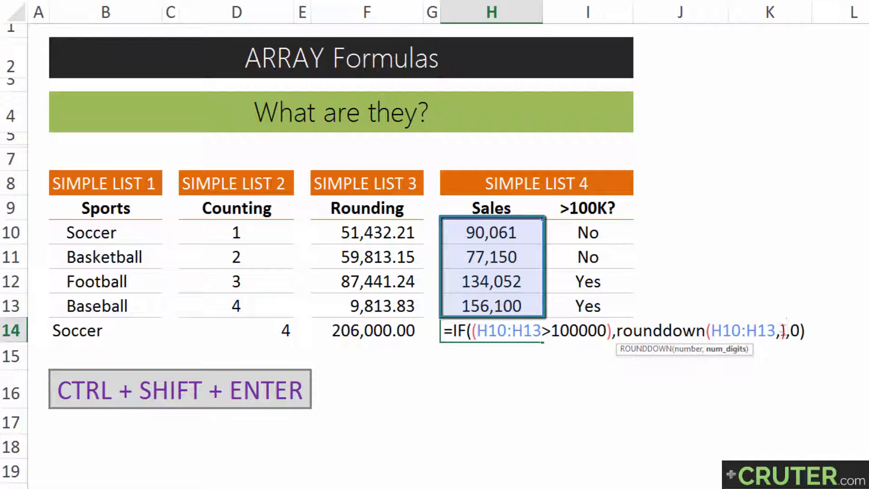
type("3")
left_click(784, 330)
type("-3")
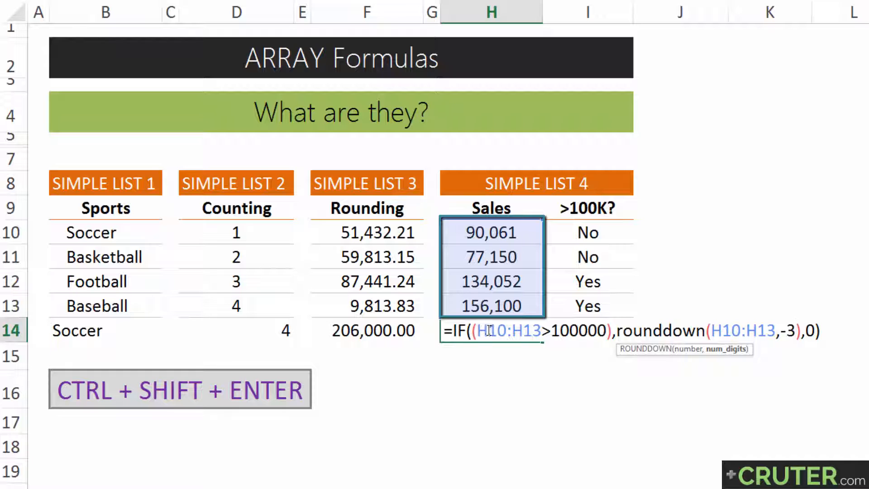
Step: Evaluate the logical_test in H14's IF to its array values and match a TRUE entry against the Sales list and value_if_false argument
left_click(475, 331)
left_click(483, 351)
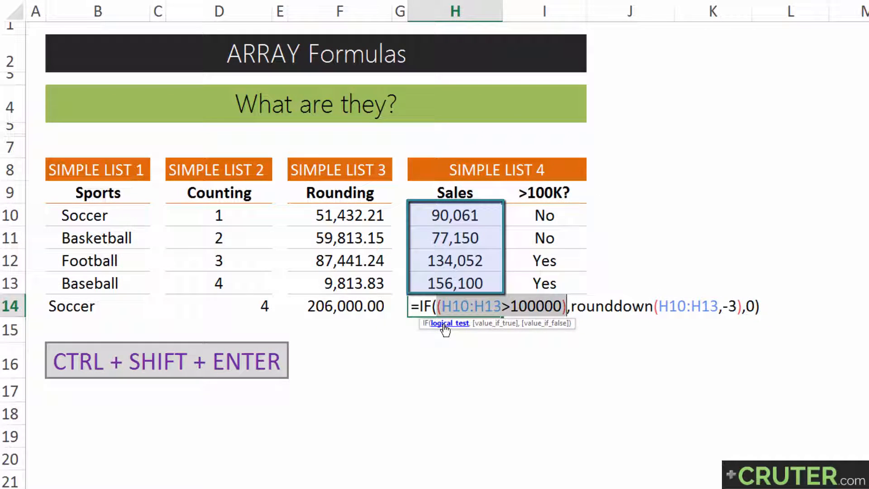
key("F9")
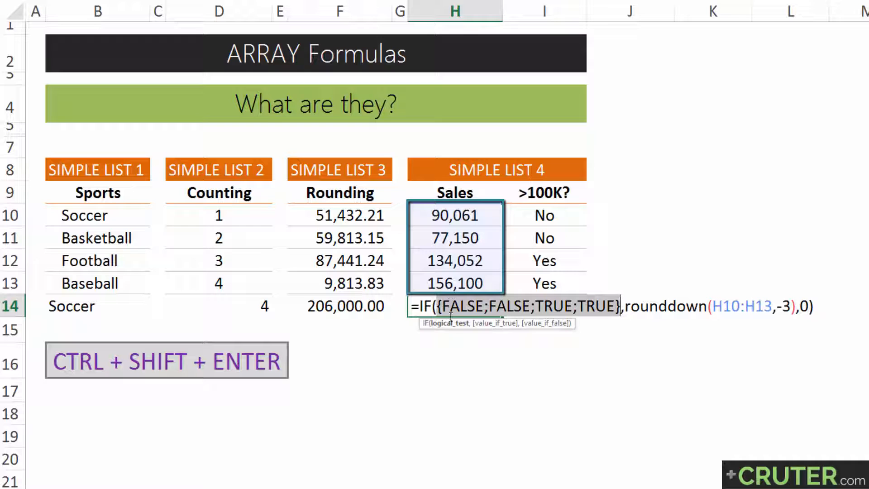
left_click(542, 327)
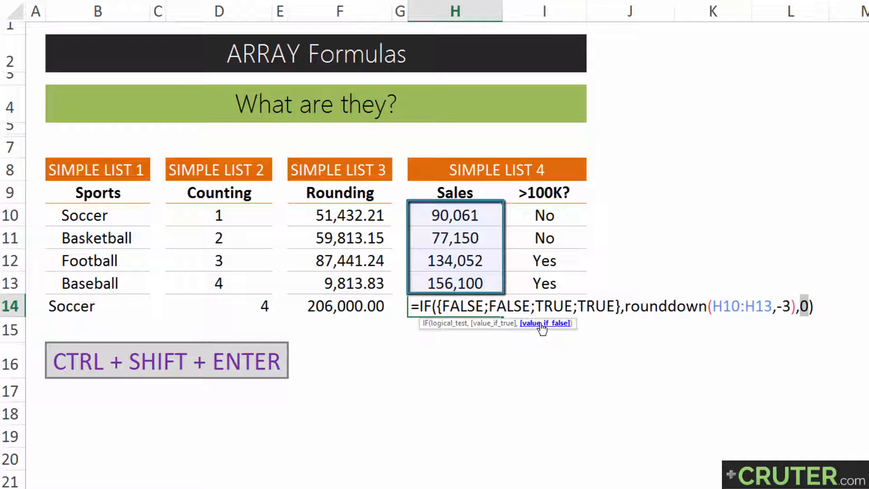
left_click_drag(536, 306, 559, 304)
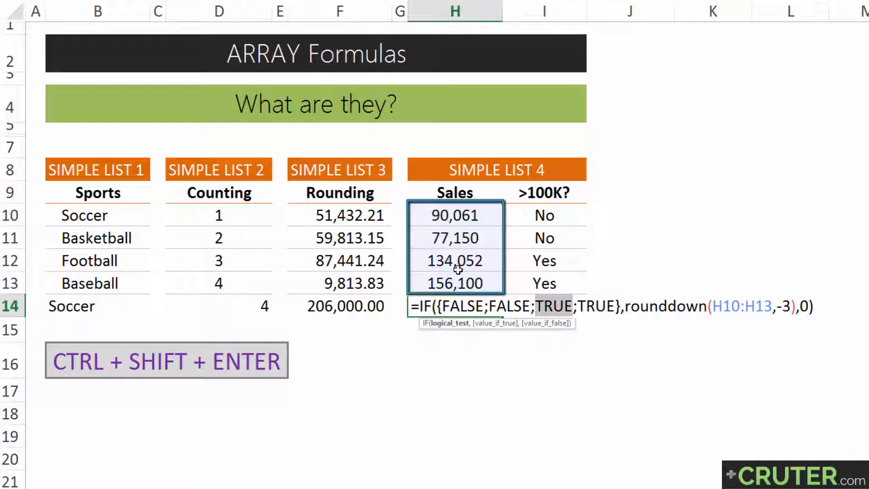
Step: Evaluate the ROUNDDOWN argument in H14's IF and compare the rounded sales values with the corresponding TRUE entries of the logical test
left_click(486, 323)
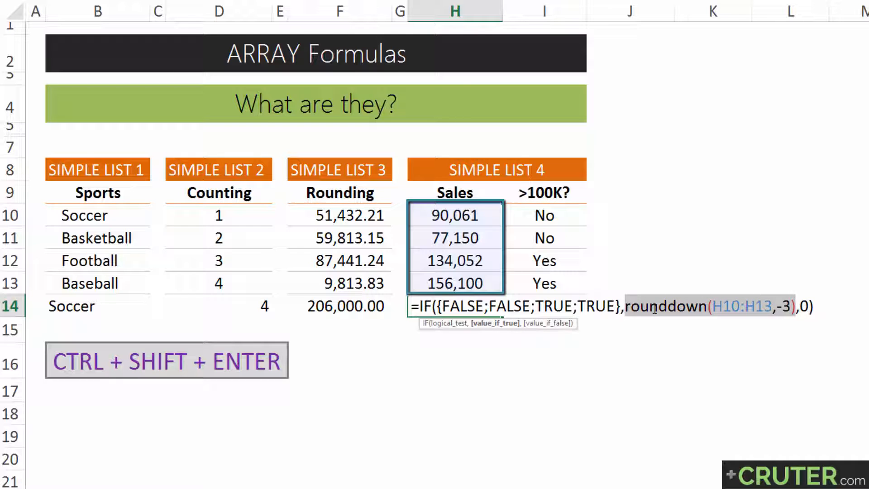
key("F9")
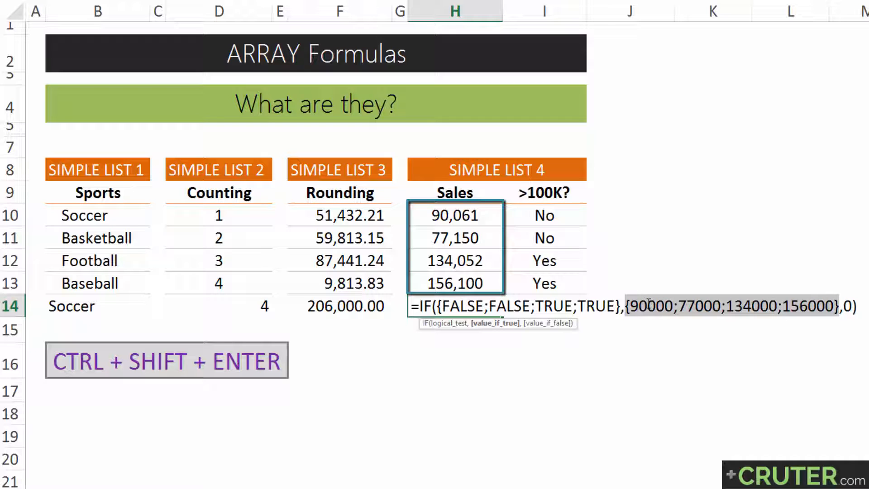
left_click(550, 323)
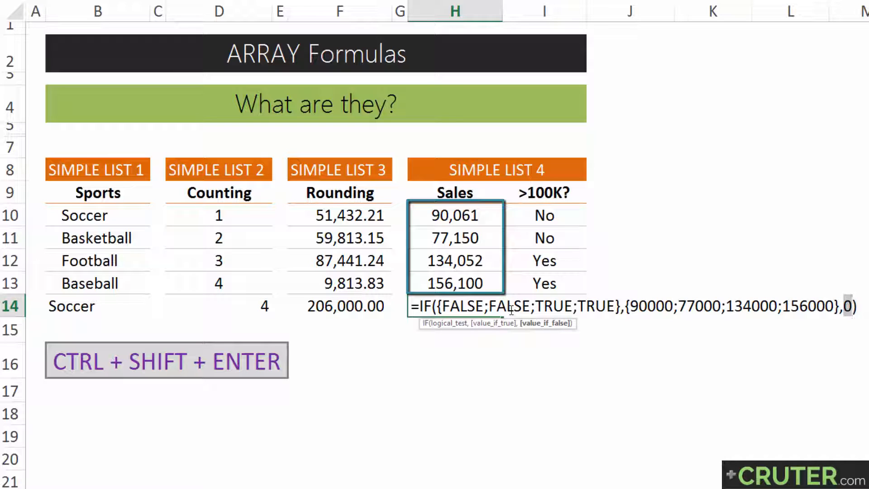
left_click(554, 306)
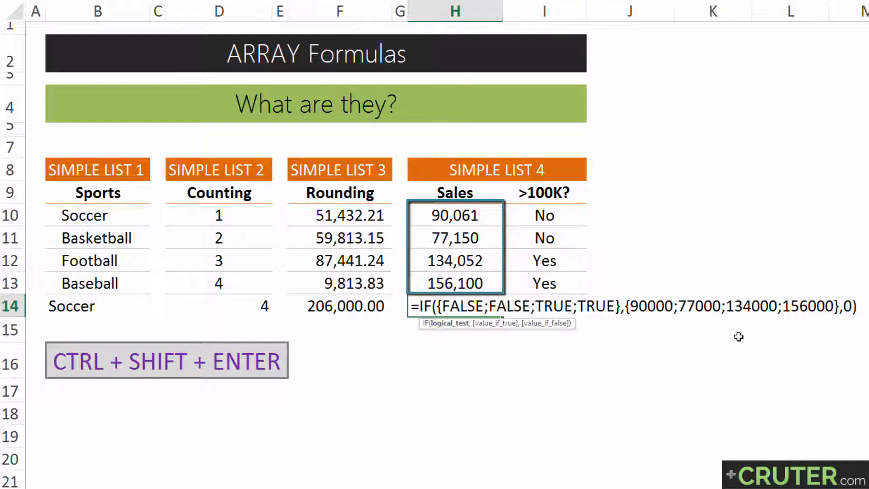
left_click_drag(728, 306, 778, 307)
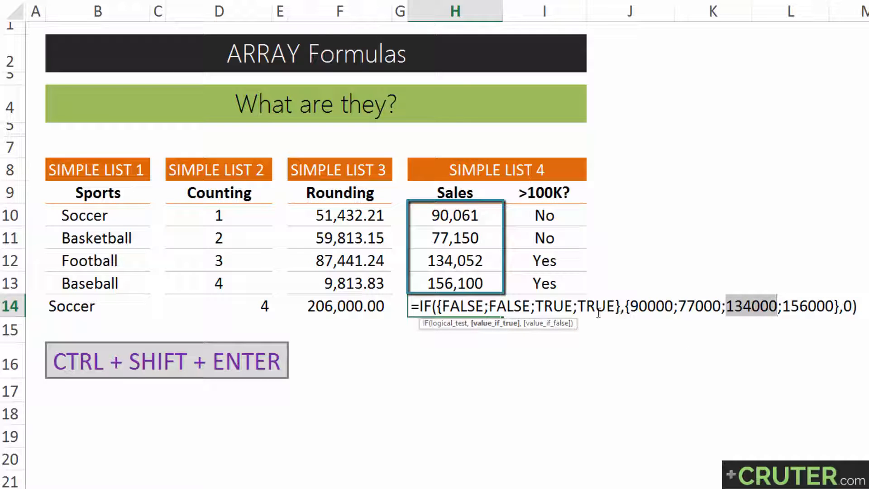
left_click_drag(579, 307, 612, 306)
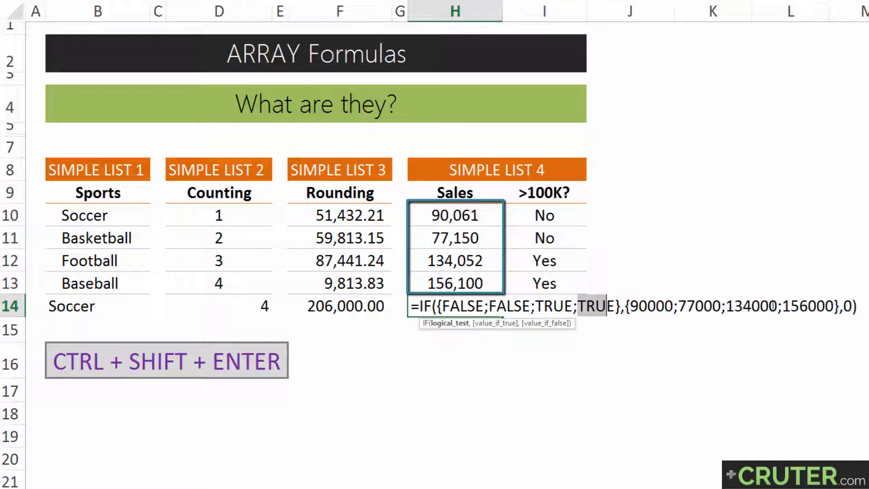
left_click_drag(782, 306, 832, 307)
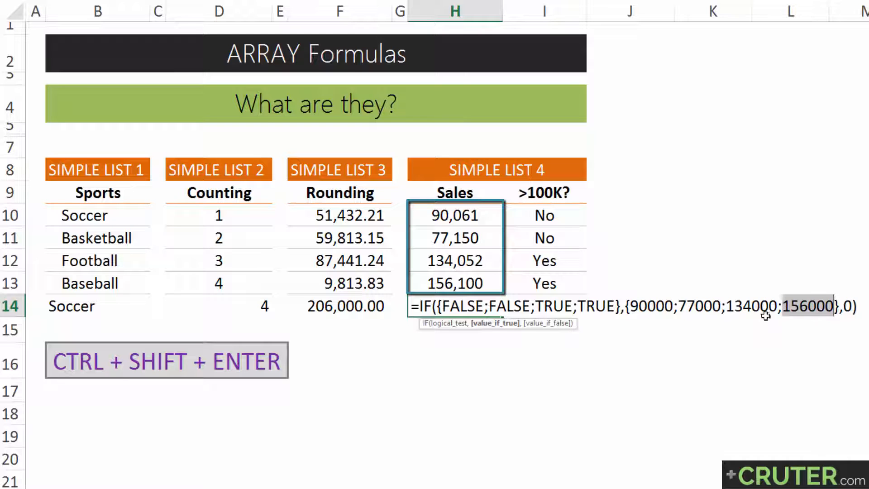
Step: Match the logical_test entries in H14's IF with the rounded sales and value_if_false argument, and restore the ROUNDDOWN expression
left_click_drag(729, 303, 834, 306)
double_click(847, 306)
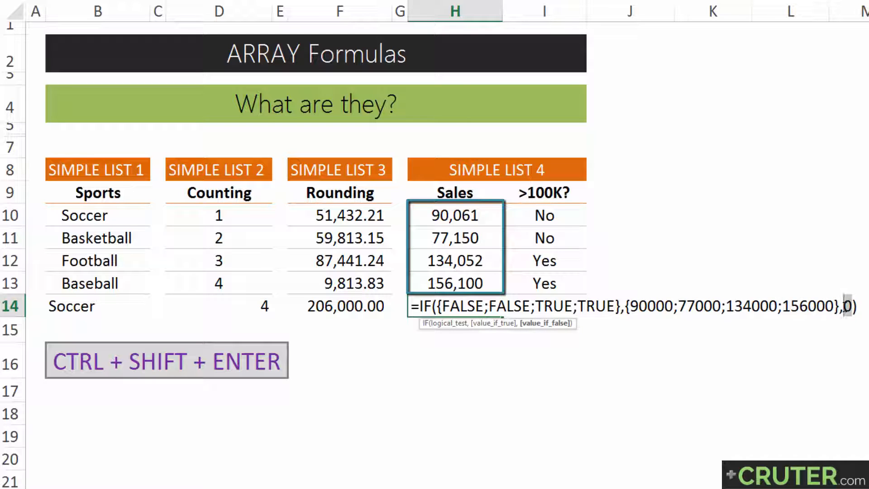
left_click_drag(444, 305, 485, 304)
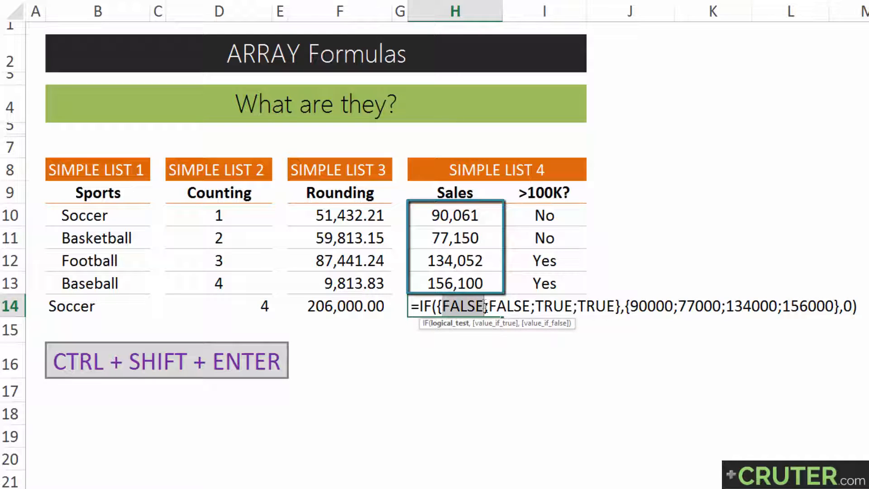
double_click(846, 304)
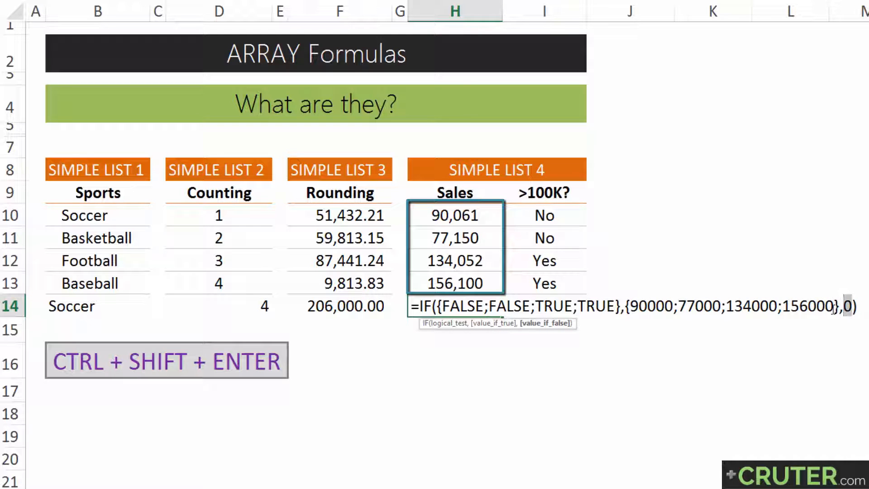
key("ctrl+z")
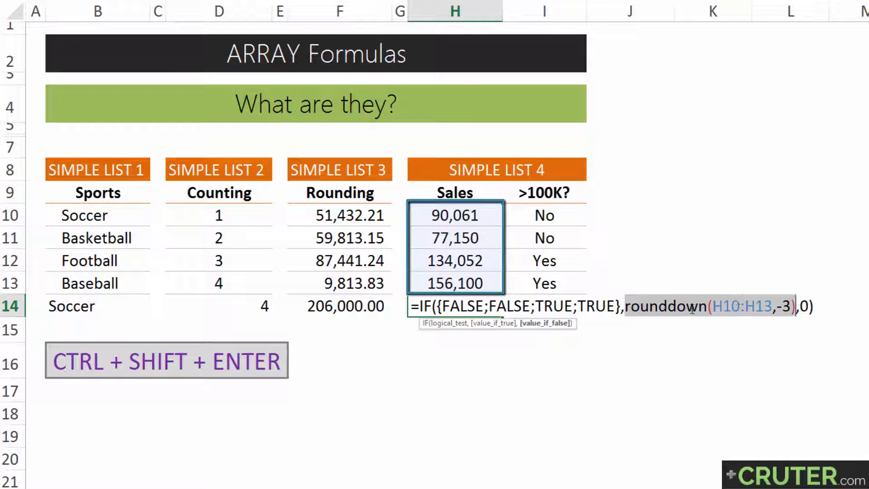
Step: Replace the evaluated logical_test in H14's IF with H10:H13>100000 and enter the formula as an array formula
left_click(625, 306)
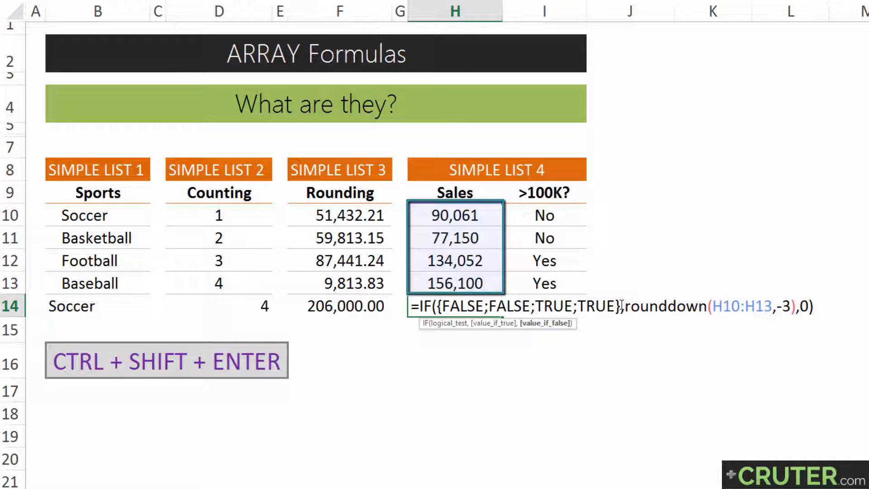
left_click_drag(619, 306, 449, 301)
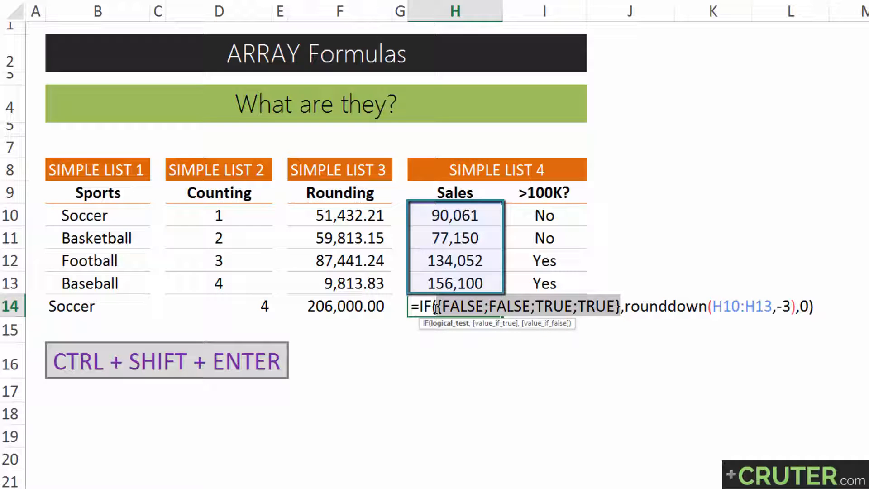
key("Delete")
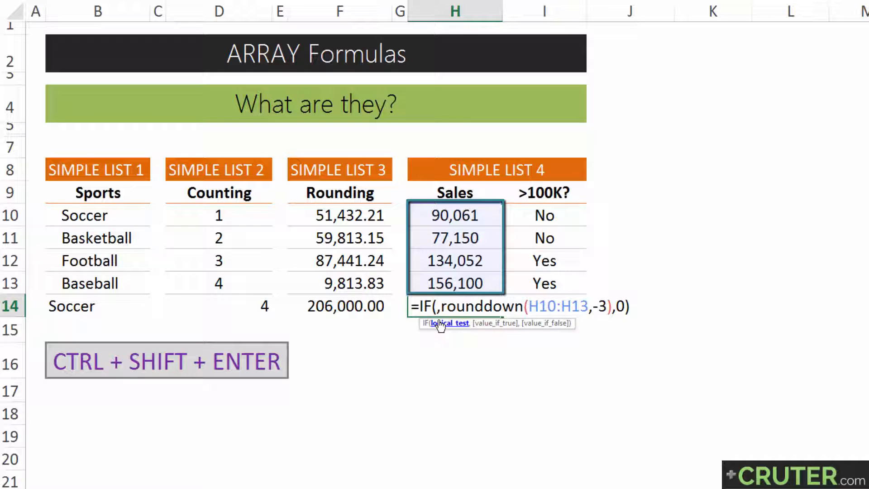
left_click_drag(437, 217, 433, 287)
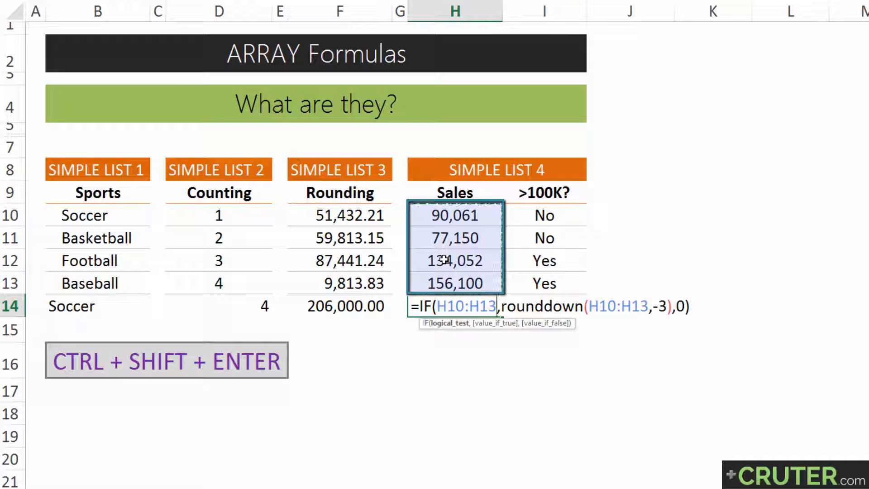
type(">")
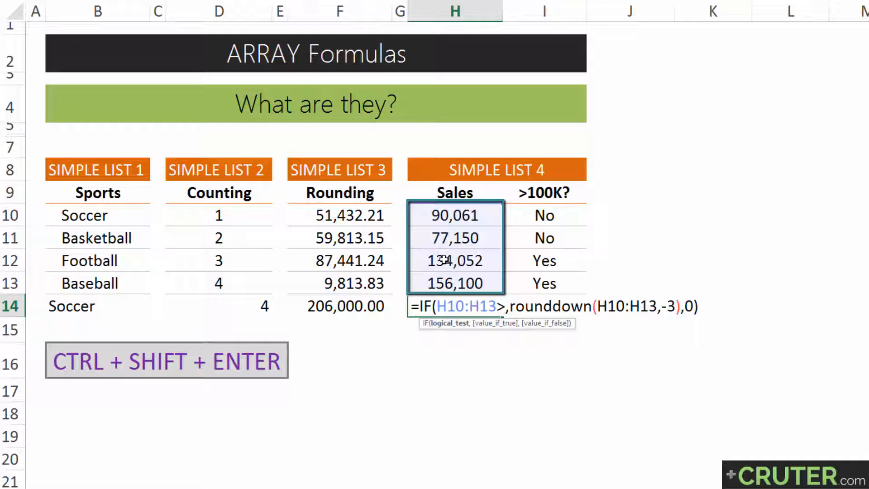
type("100000")
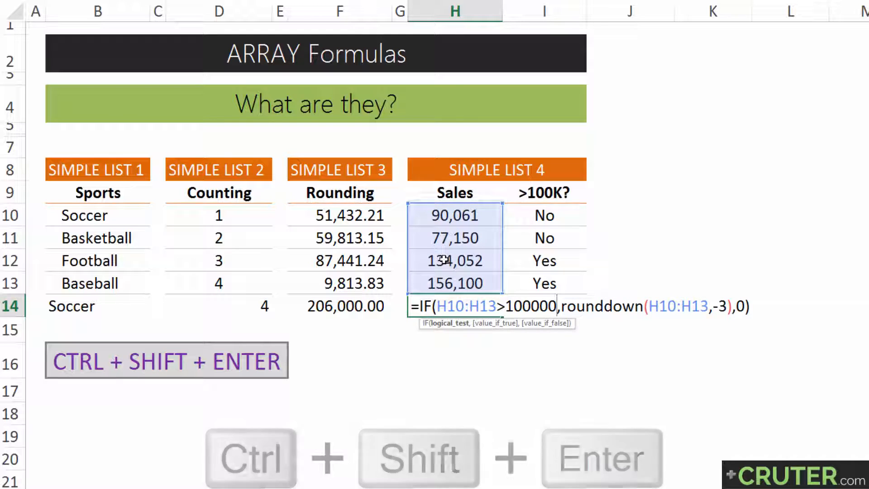
key("ctrl+shift+Return")
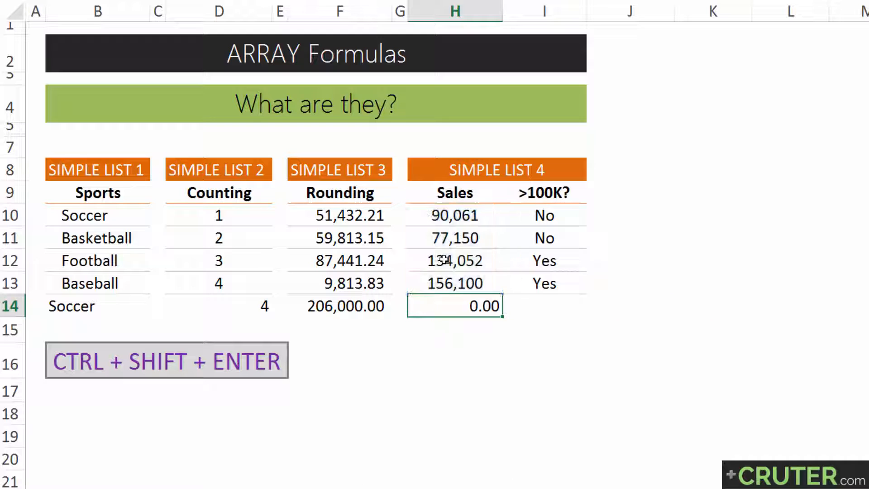
Step: Review H14's IF array formula, re-enter it as an array, and compare its single-cell result with B14 and the first sport in B10
double_click(443, 310)
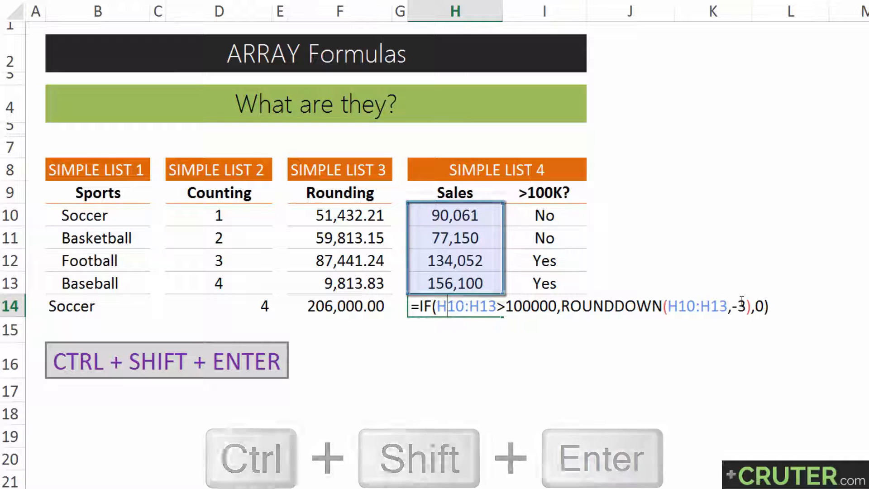
key("ctrl+shift+Return")
left_click(72, 305)
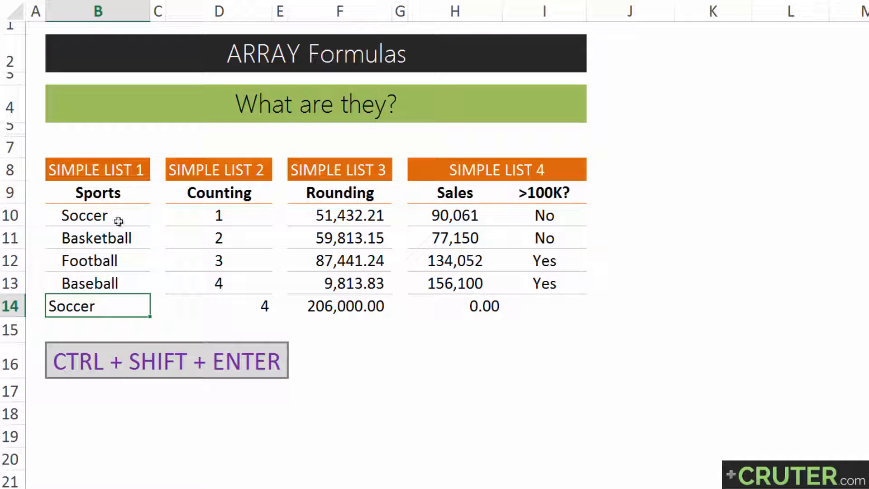
key("Up")
left_click(109, 215)
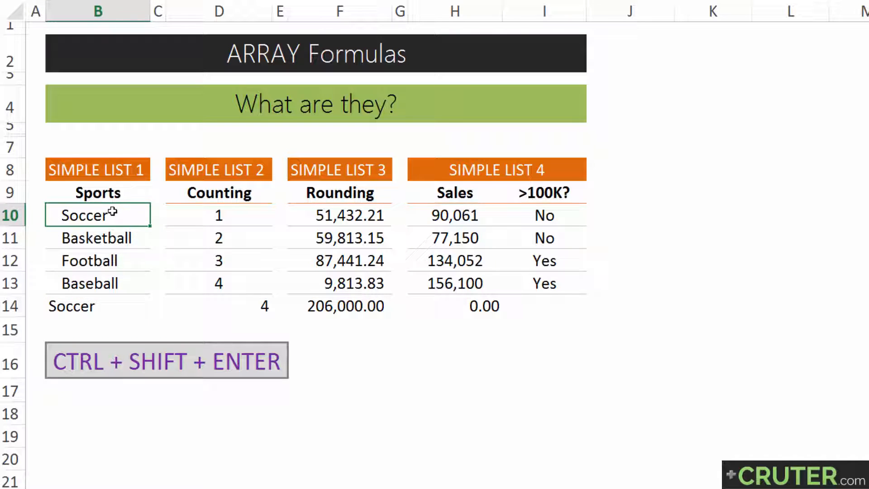
left_click(99, 307)
Step: Wrap the whole IF expression in H14 in a SUM function, including its closing parenthesis
left_click(430, 305)
key("F2")
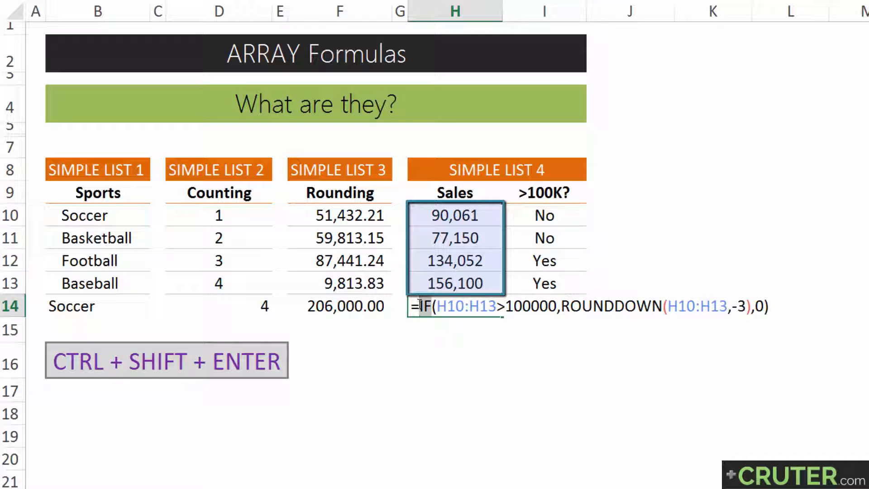
left_click(420, 305)
type("sum(")
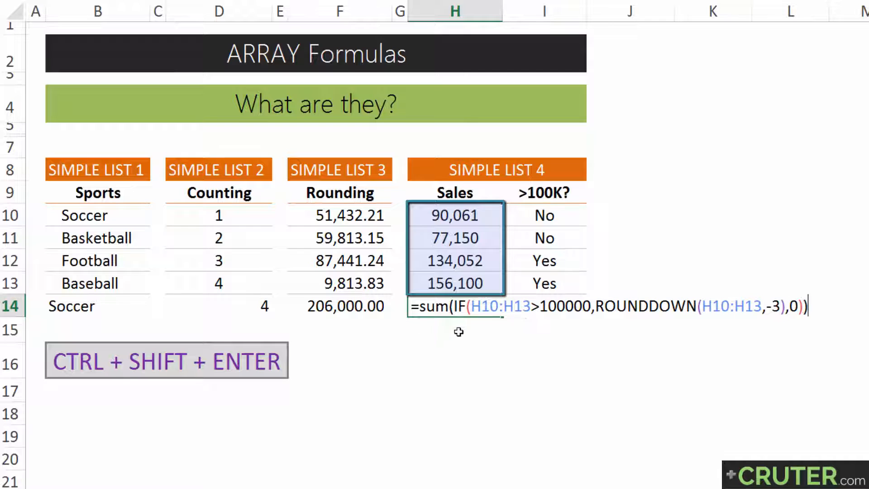
Step: Evaluate the number1 argument of H14's SUM to its array values, restore the IF expression, and enter the formula as an array formula
left_click(457, 323)
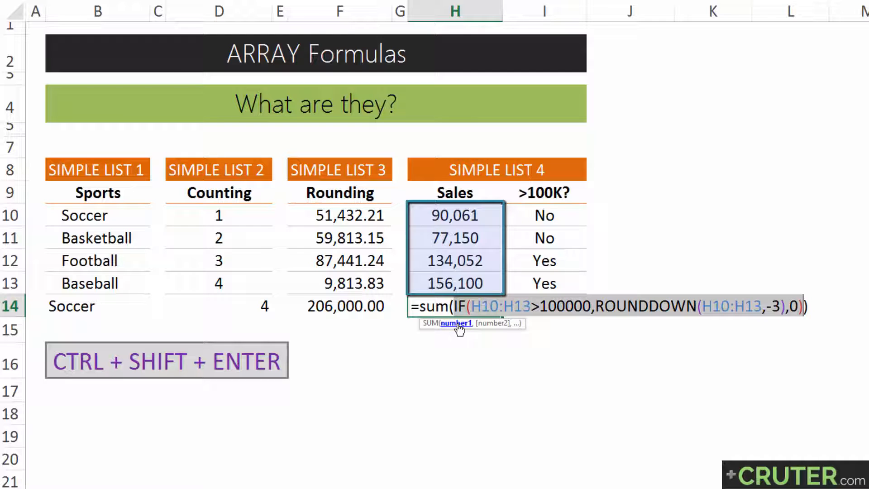
key("F9")
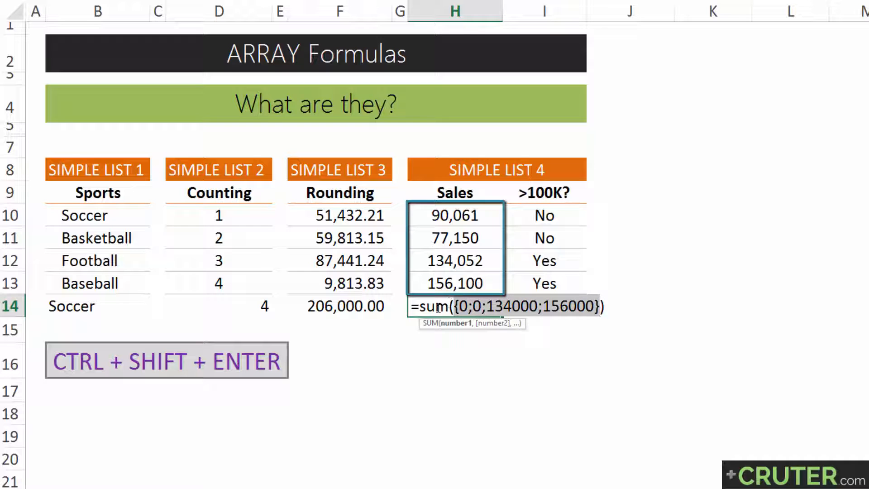
key("ctrl+z")
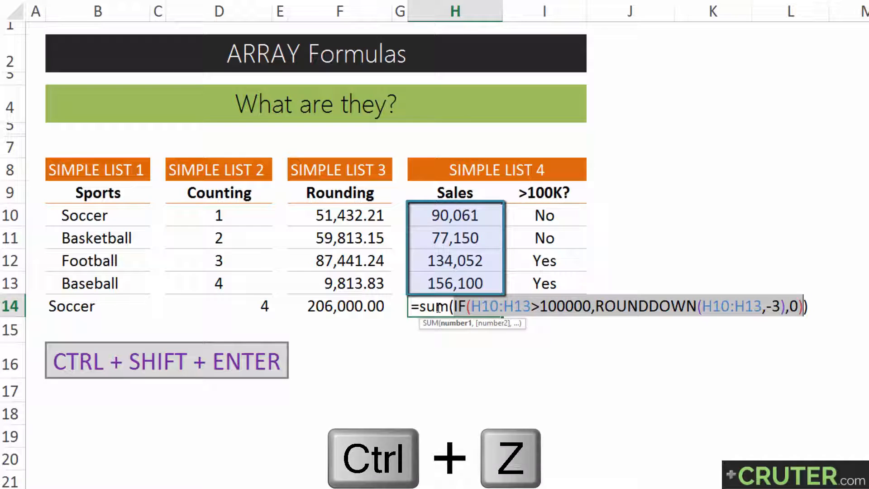
key("ctrl+shift+Return")
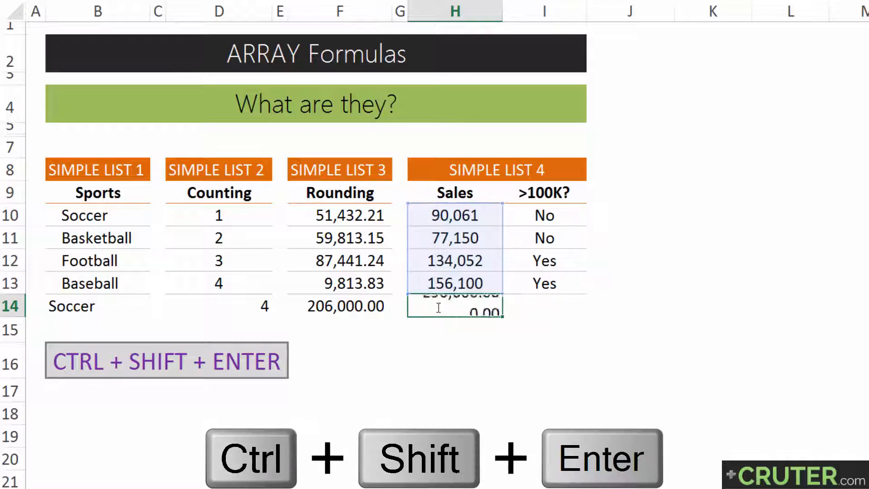